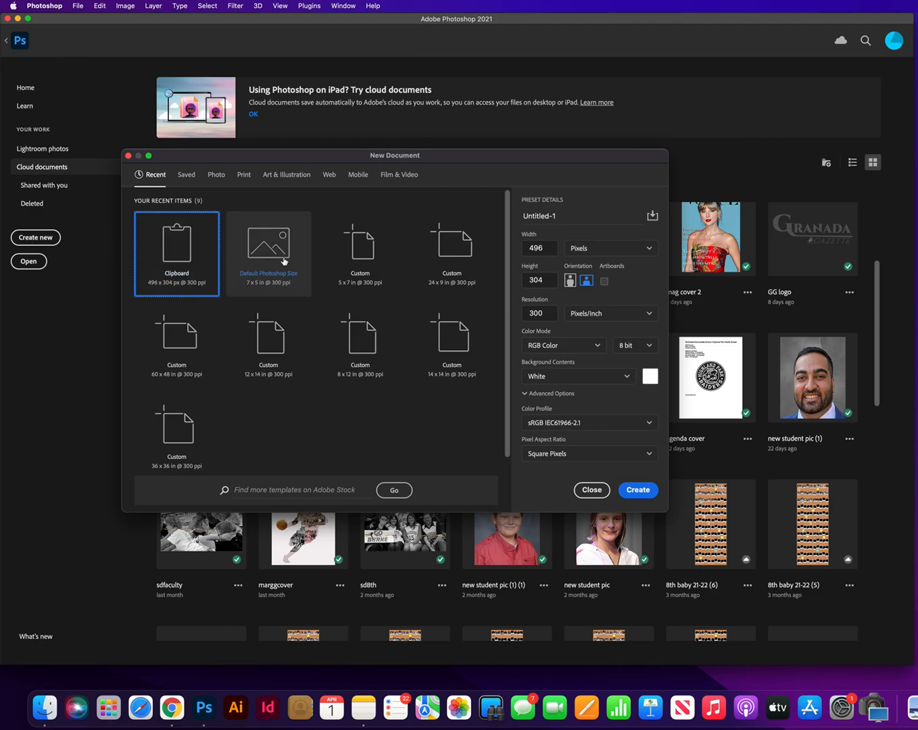
Step: Create a 7 x 5 in, 300 ppi document from the Default Photoshop Size preset and add the text "Example"
{"action": "left_click", "coordinate": [266, 258]}
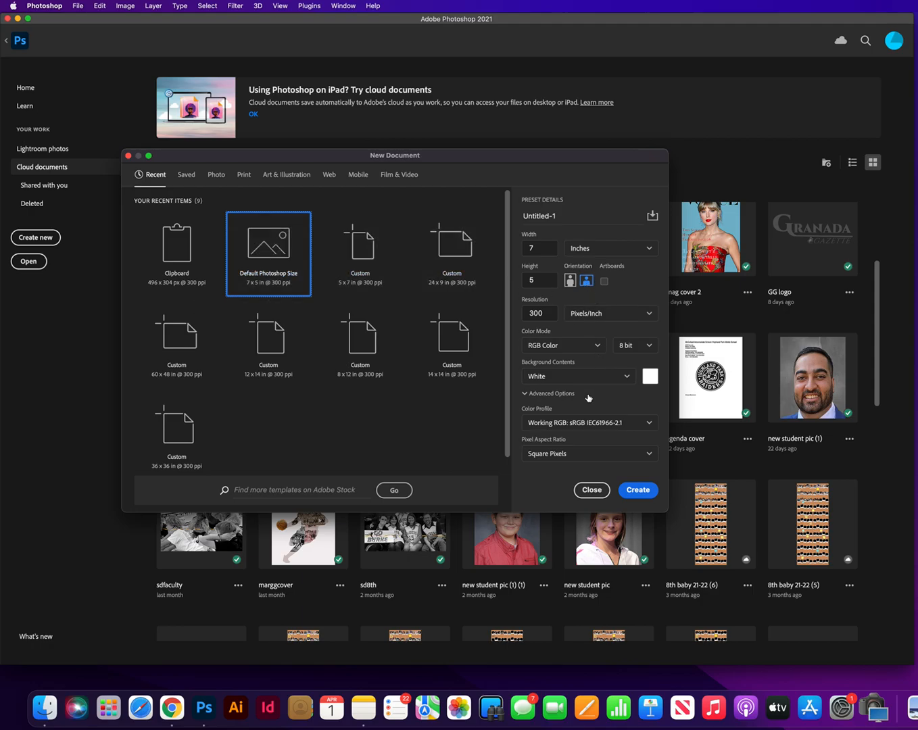
{"action": "left_click", "coordinate": [641, 489]}
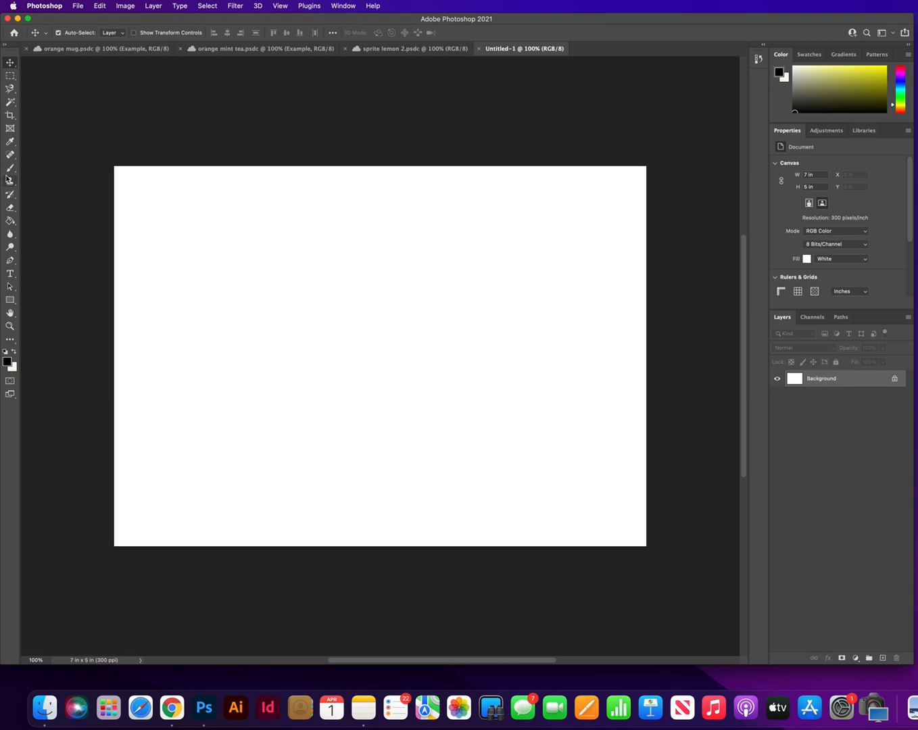
{"action": "left_click", "coordinate": [10, 274]}
{"action": "left_click", "coordinate": [148, 313]}
{"action": "type", "text": "Example"}
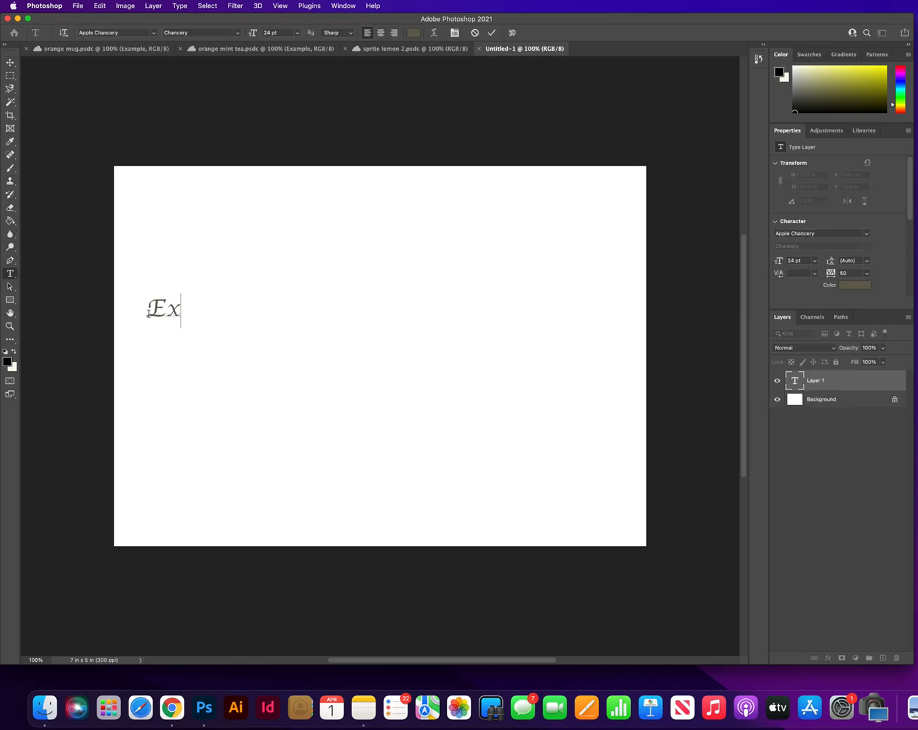
Step: Scale the "Example" text to about 332%, rotate it about -19 degrees, and position it near the canvas centre
{"action": "left_click", "coordinate": [10, 62]}
{"action": "key", "text": "super+t"}
{"action": "left_click_drag", "start_coordinate": [251, 327], "coordinate": [488, 414]}
{"action": "left_click_drag", "start_coordinate": [537, 241], "coordinate": [465, 197]}
{"action": "left_click_drag", "start_coordinate": [379, 285], "coordinate": [449, 278]}
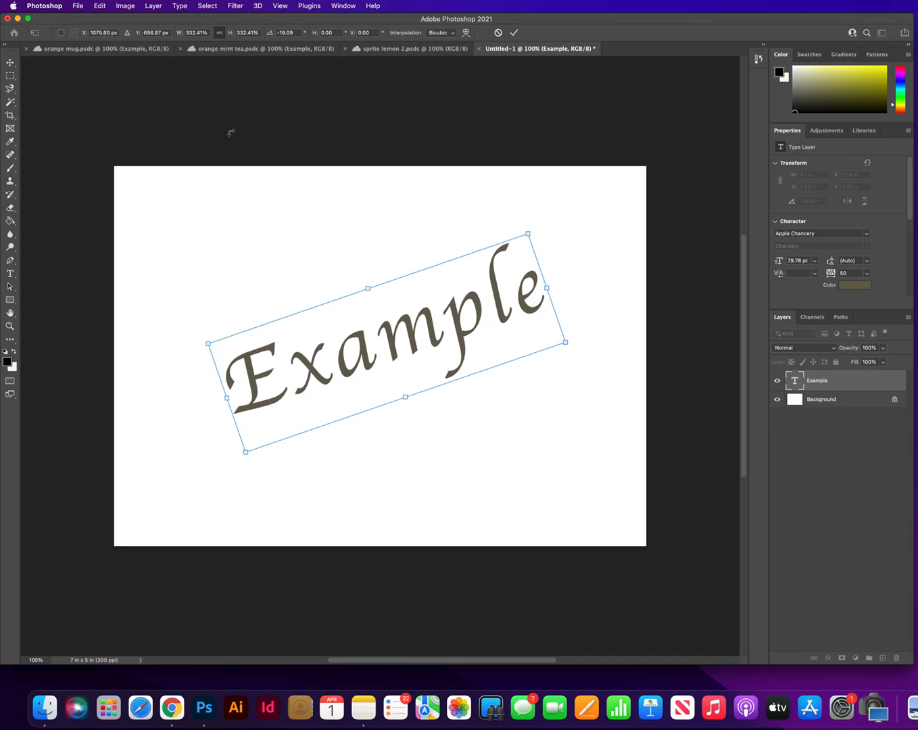
{"action": "left_click", "coordinate": [9, 63]}
{"action": "left_click", "coordinate": [169, 90]}
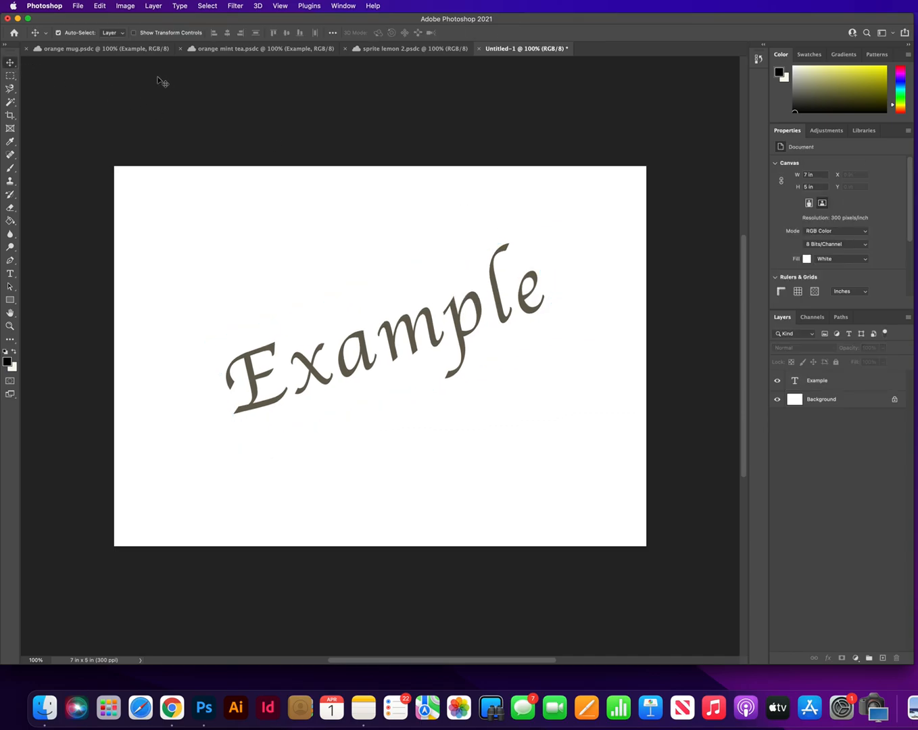
Step: Review the orange mug, orange mint tea and sprite lemon 2 example documents, and return to Untitled-1
{"action": "left_click", "coordinate": [109, 49]}
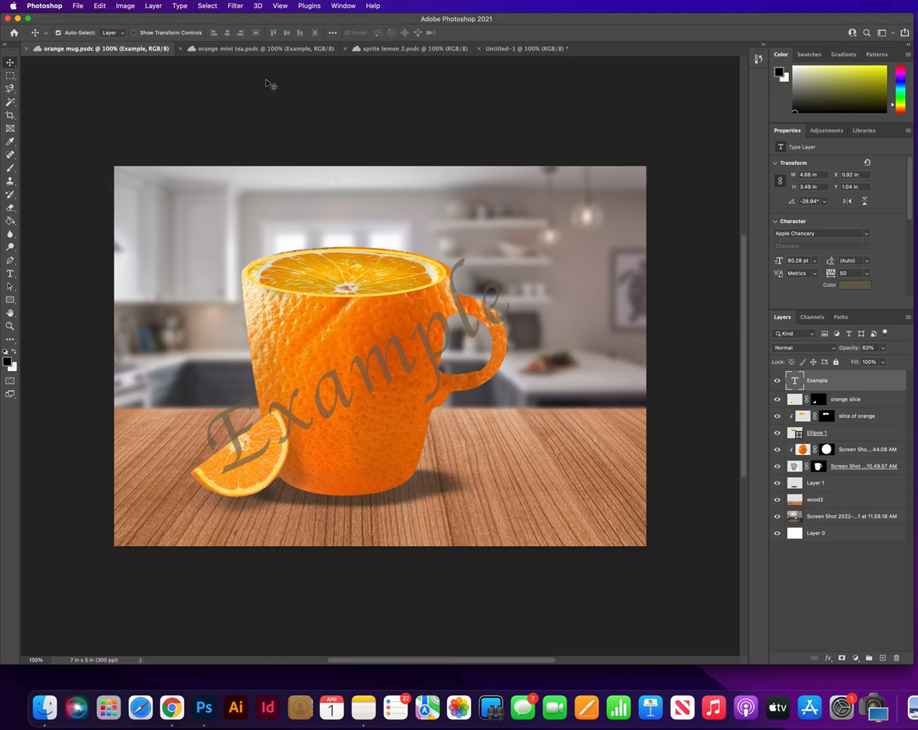
{"action": "left_click", "coordinate": [260, 49]}
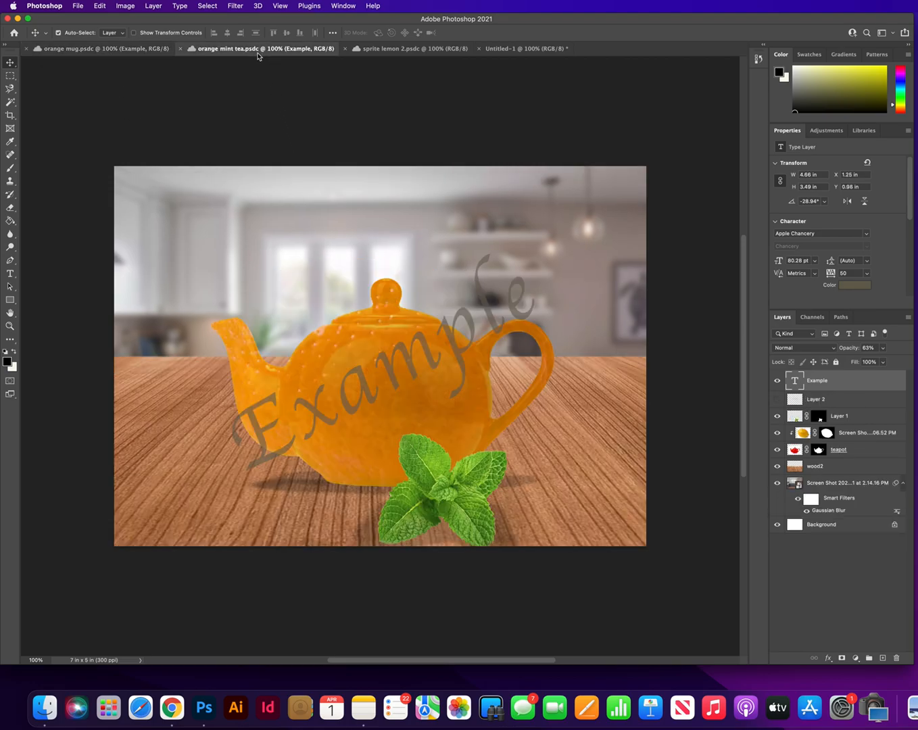
{"action": "left_click", "coordinate": [428, 52]}
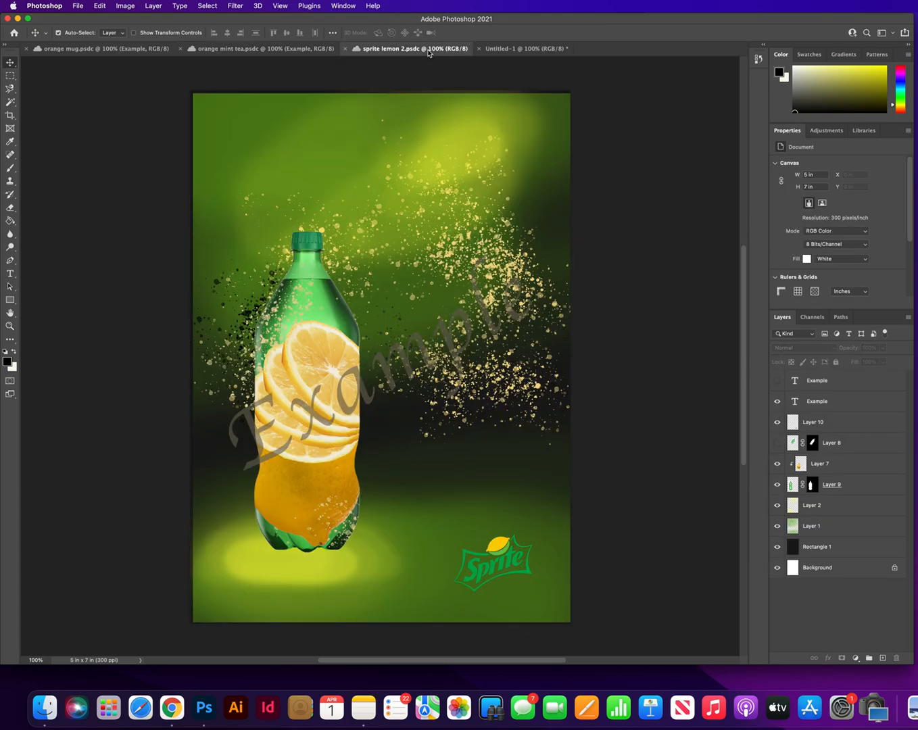
{"action": "left_click", "coordinate": [233, 53]}
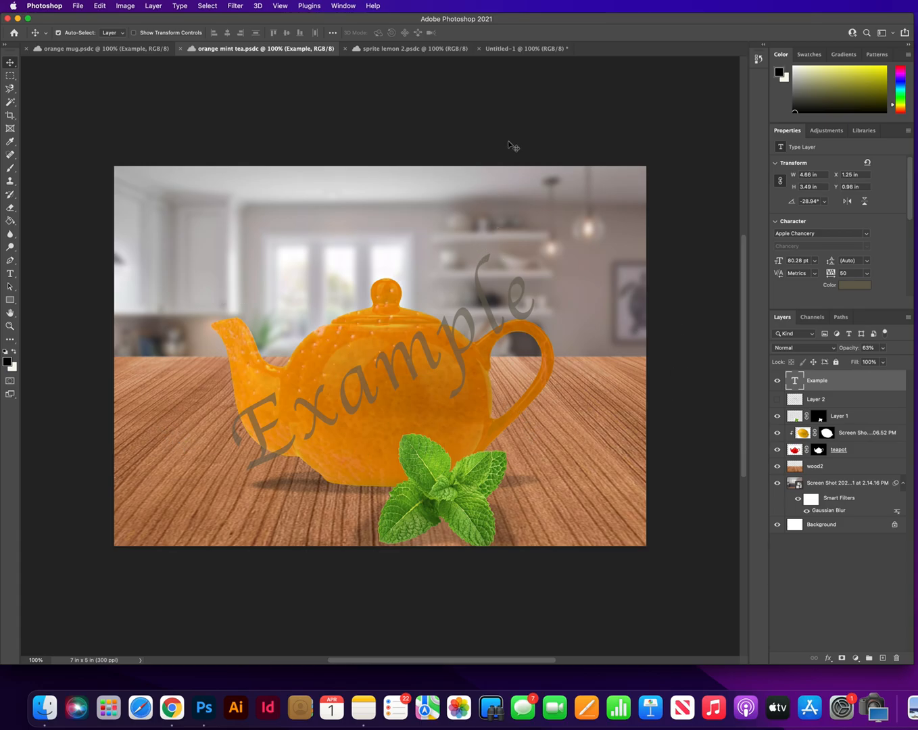
{"action": "left_click", "coordinate": [520, 50]}
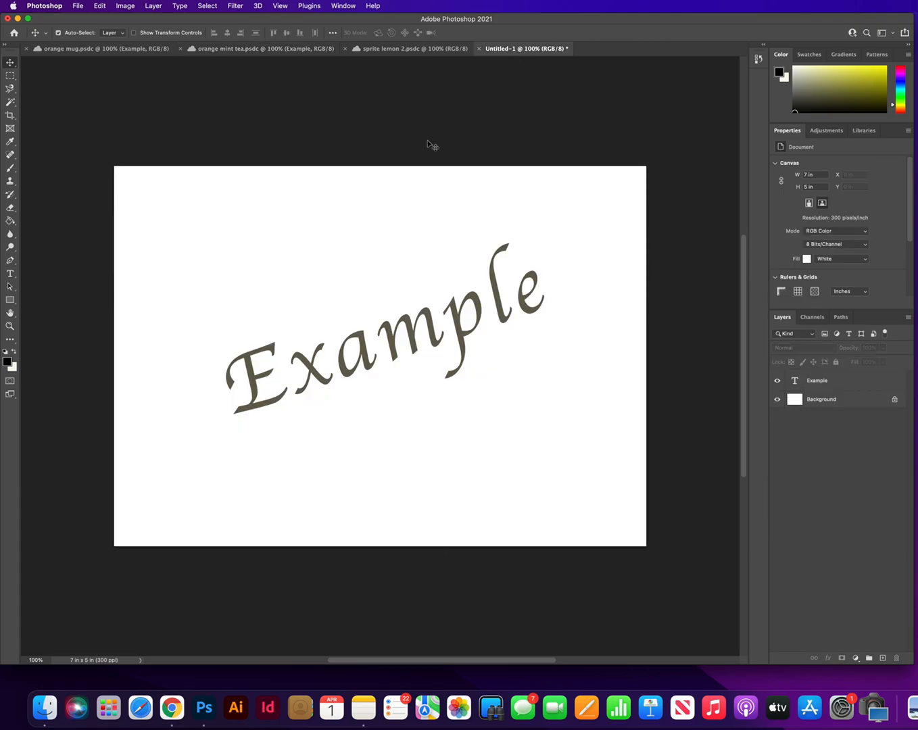
Step: Place teapot.jpeg from the Downloads folder into the canvas and scale it to about 244%
{"action": "left_click", "coordinate": [915, 432]}
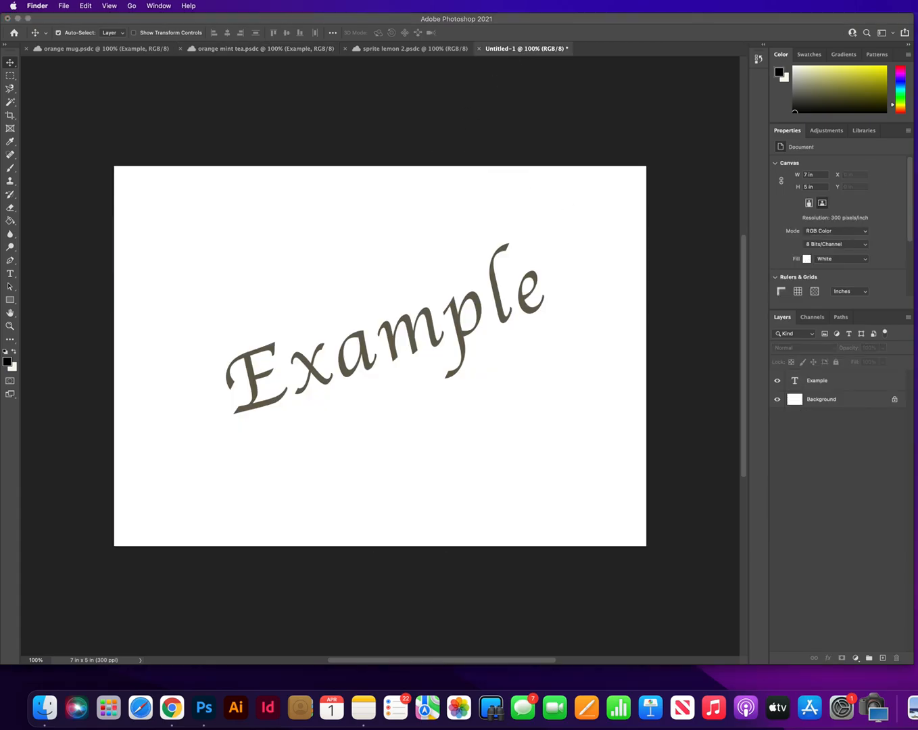
{"action": "left_click", "coordinate": [42, 707]}
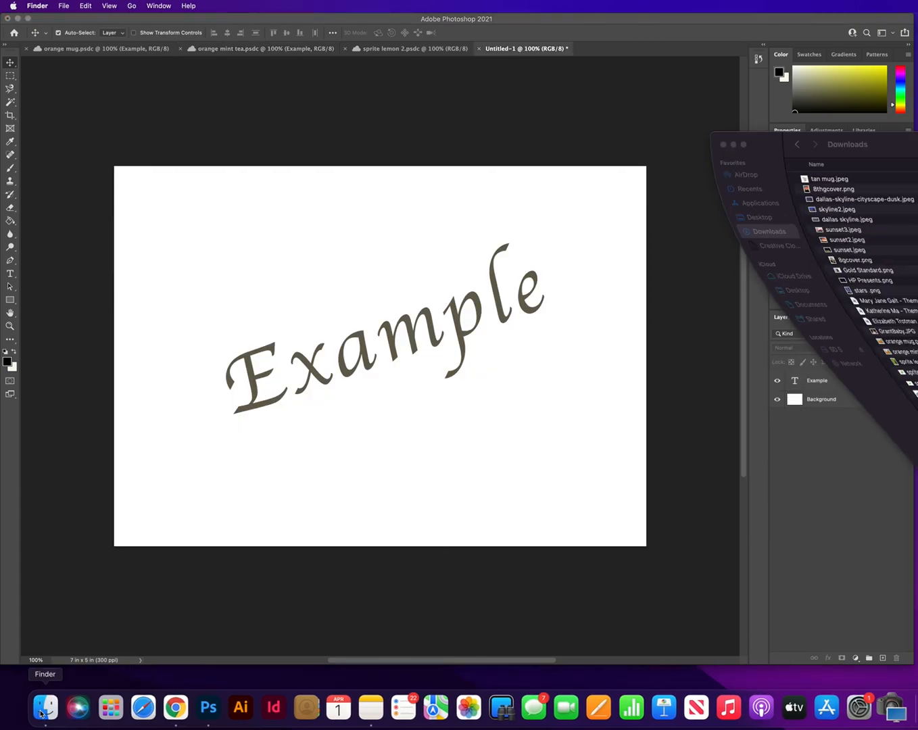
{"action": "left_click", "coordinate": [826, 412]}
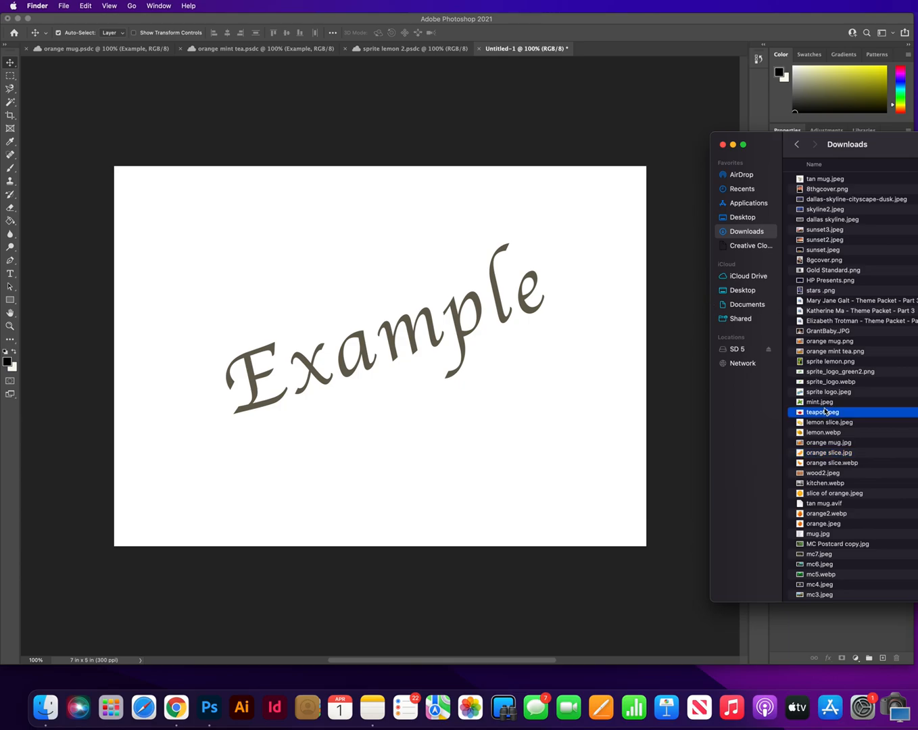
{"action": "left_click_drag", "start_coordinate": [801, 415], "coordinate": [383, 413]}
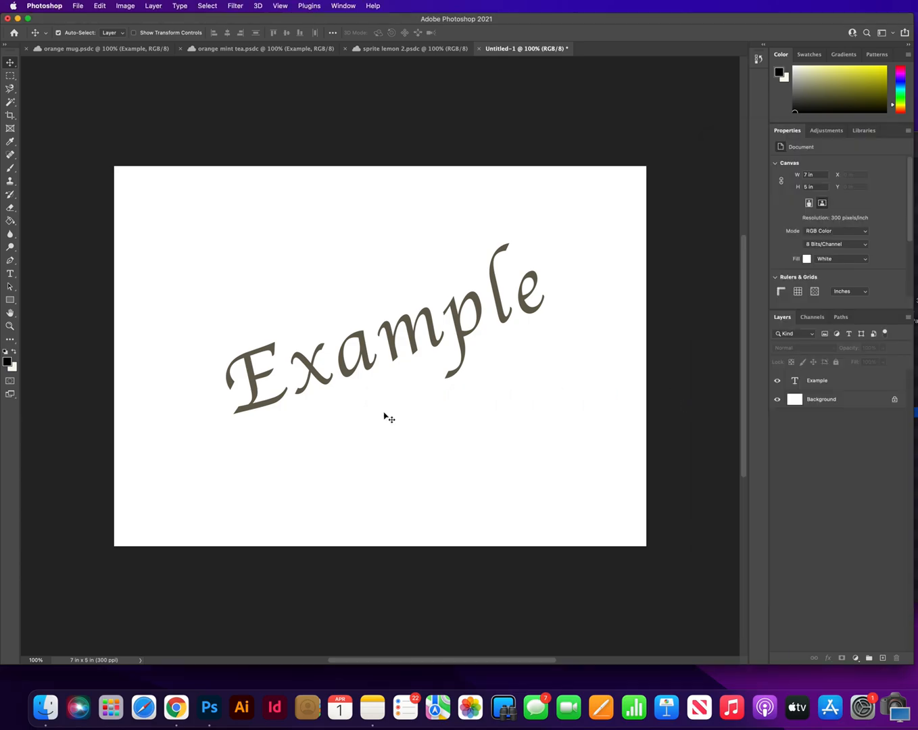
{"action": "left_click_drag", "start_coordinate": [447, 399], "coordinate": [566, 511]}
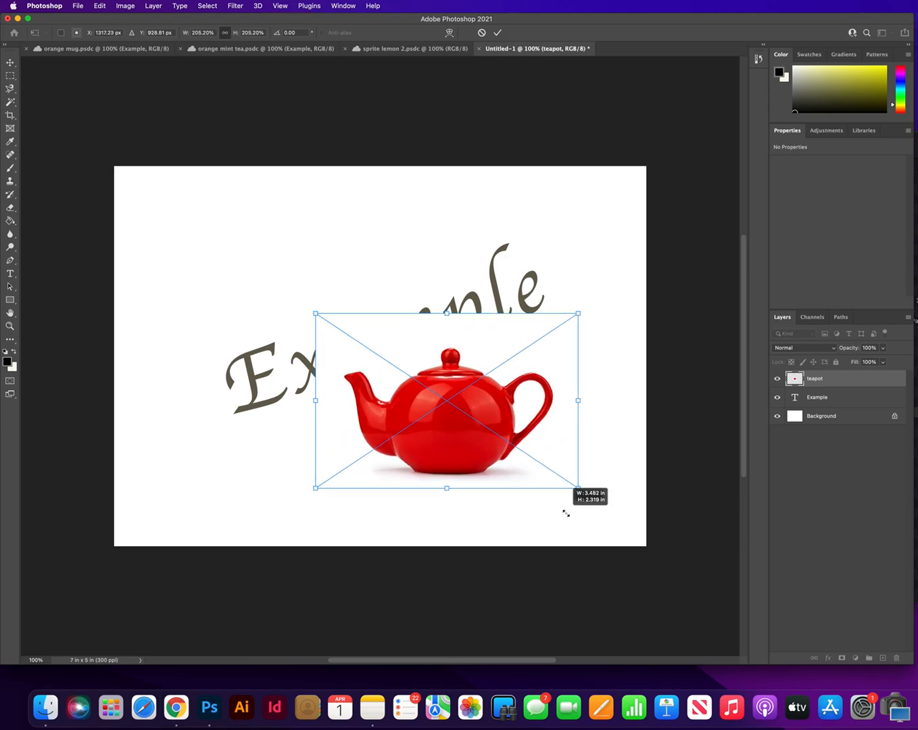
{"action": "left_click_drag", "start_coordinate": [558, 437], "coordinate": [489, 413]}
{"action": "left_click_drag", "start_coordinate": [523, 467], "coordinate": [572, 500]}
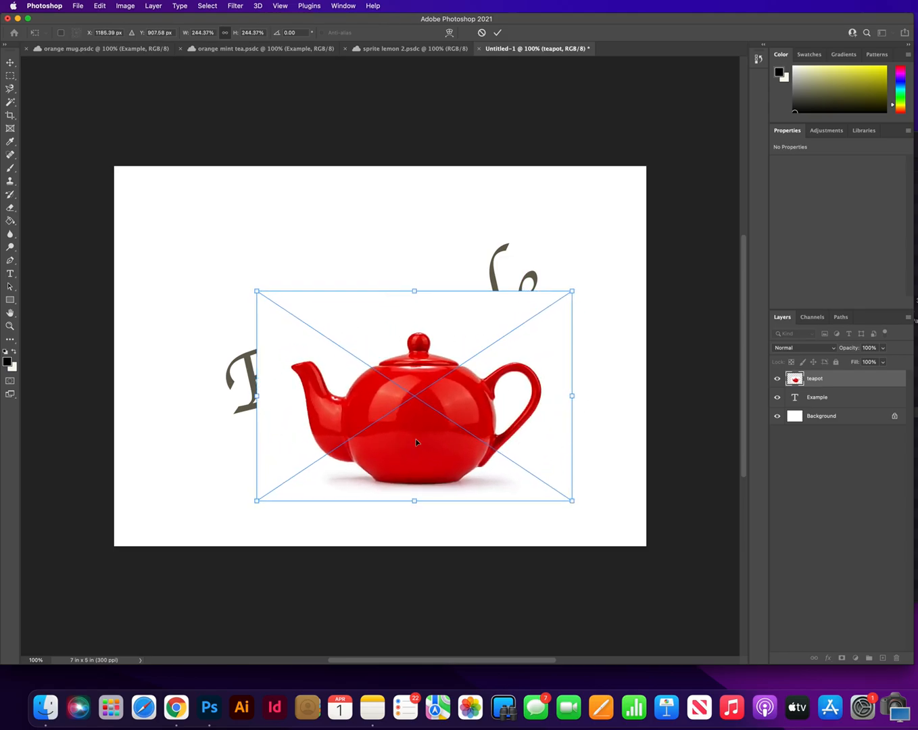
{"action": "left_click", "coordinate": [10, 63]}
Step: Convert the teapot smart object to a regular layer and remove its white background
{"action": "left_click", "coordinate": [842, 383]}
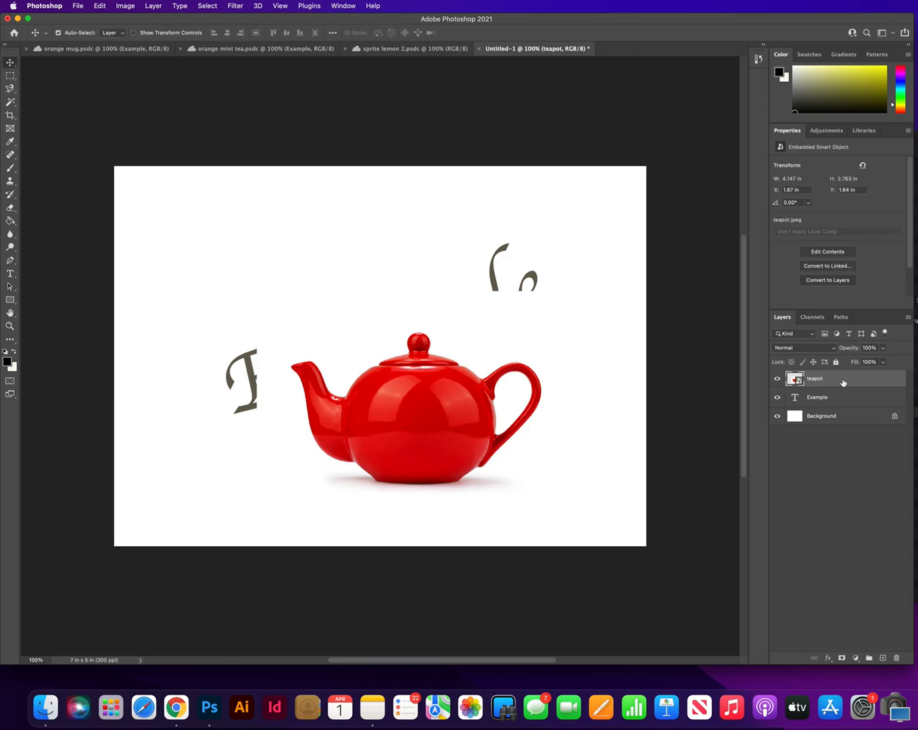
{"action": "left_click", "coordinate": [827, 281]}
{"action": "left_click", "coordinate": [667, 240]}
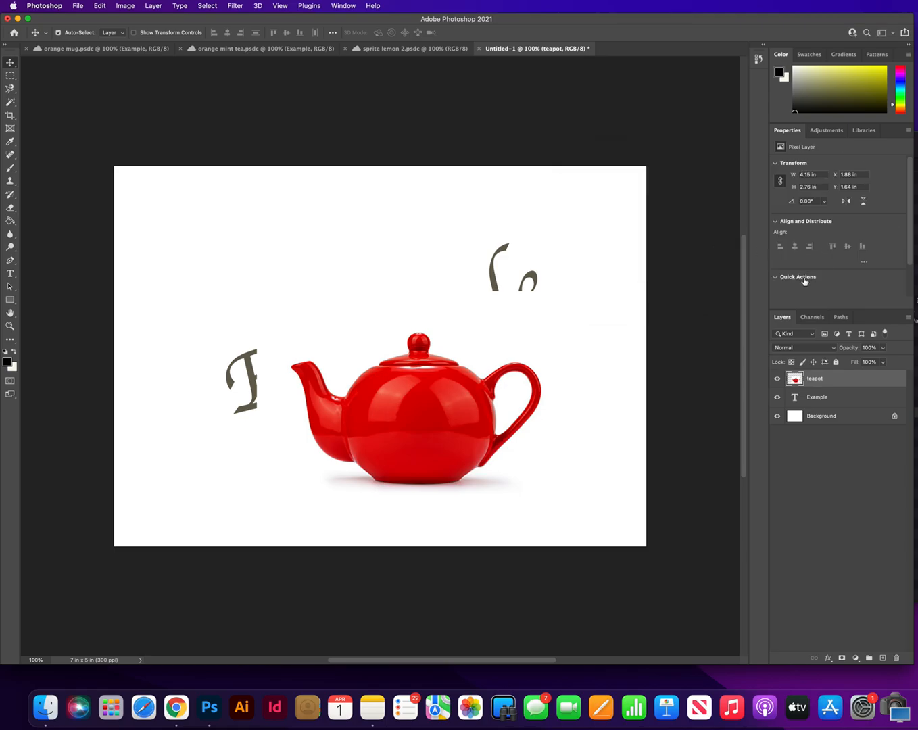
{"action": "scroll", "coordinate": [805, 282], "scroll_direction": "down", "scroll_amount": 3}
{"action": "left_click", "coordinate": [819, 254]}
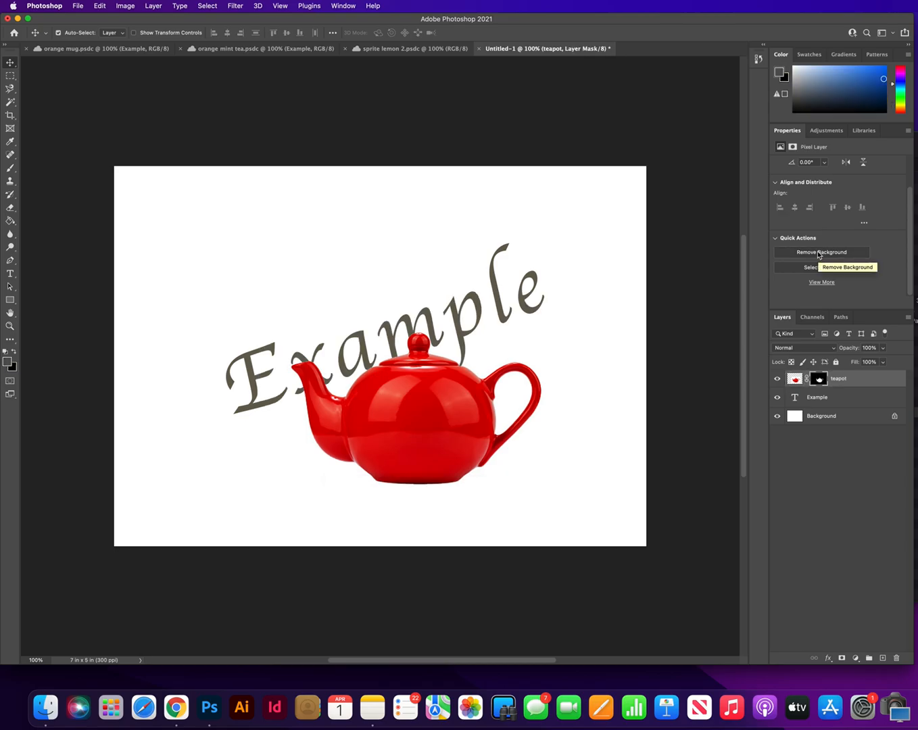
Step: Enlarge the teapot to about 116% and position it near the middle of the canvas
{"action": "left_click_drag", "start_coordinate": [426, 401], "coordinate": [394, 370]}
{"action": "key", "text": "super+t"}
{"action": "left_click_drag", "start_coordinate": [541, 472], "coordinate": [592, 504]}
{"action": "left_click_drag", "start_coordinate": [426, 401], "coordinate": [396, 395]}
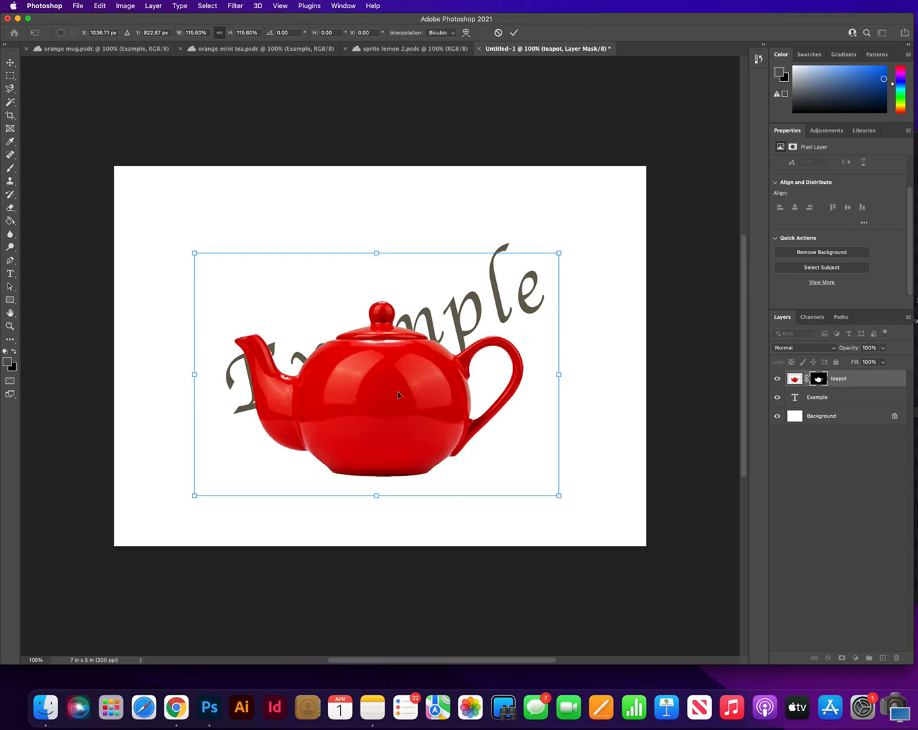
Step: Move the Example text down about 0.5 in with its layer raised above the teapot, and restack that layer beneath the teapot
{"action": "left_click_drag", "start_coordinate": [823, 408], "coordinate": [821, 376]}
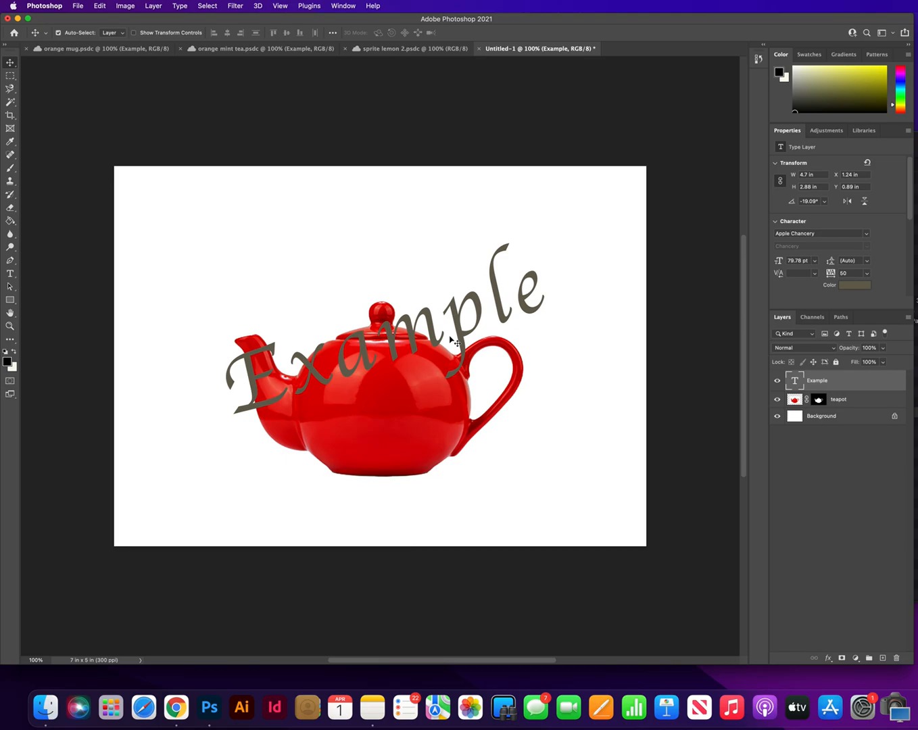
{"action": "left_click_drag", "start_coordinate": [459, 334], "coordinate": [458, 361]}
{"action": "left_click_drag", "start_coordinate": [848, 384], "coordinate": [850, 411]}
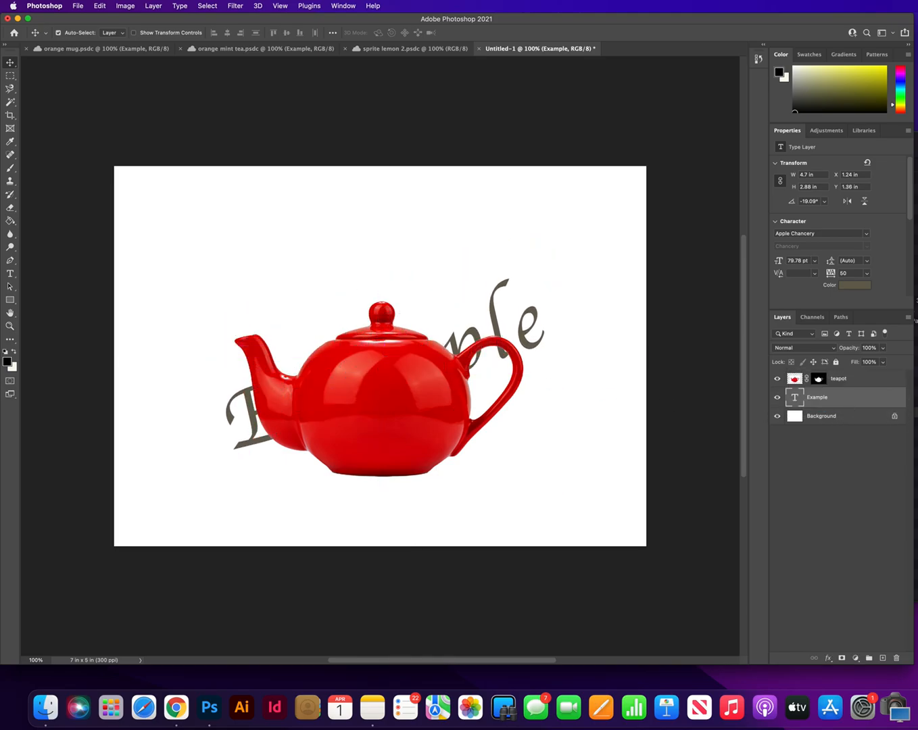
Step: Place lemon.webp from the Downloads folder behind the teapot and scale it to about 35%
{"action": "left_click", "coordinate": [917, 411]}
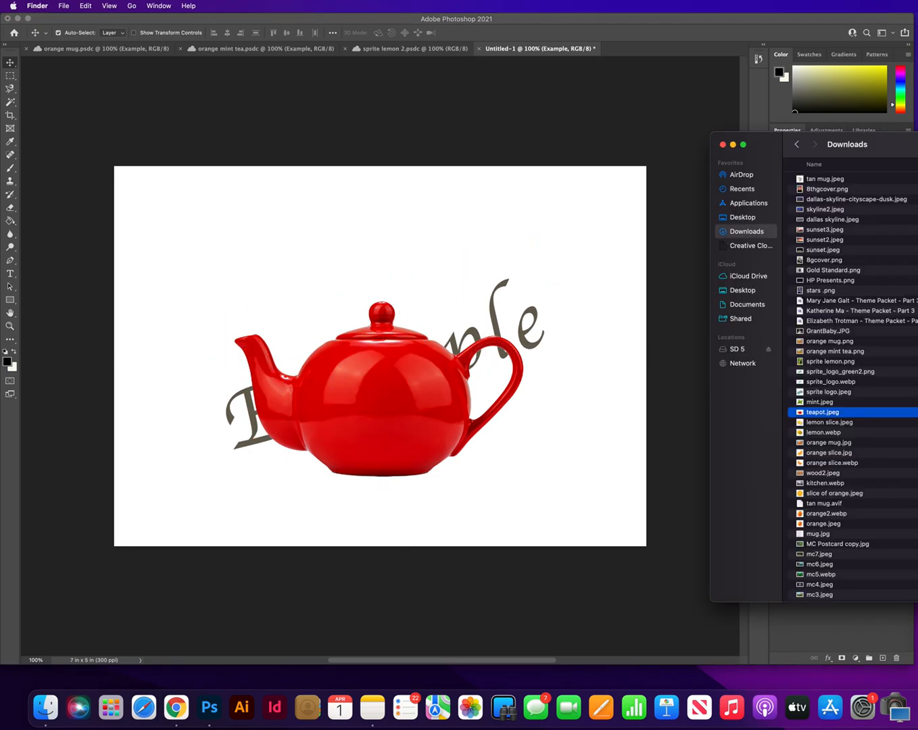
{"action": "left_click", "coordinate": [817, 433]}
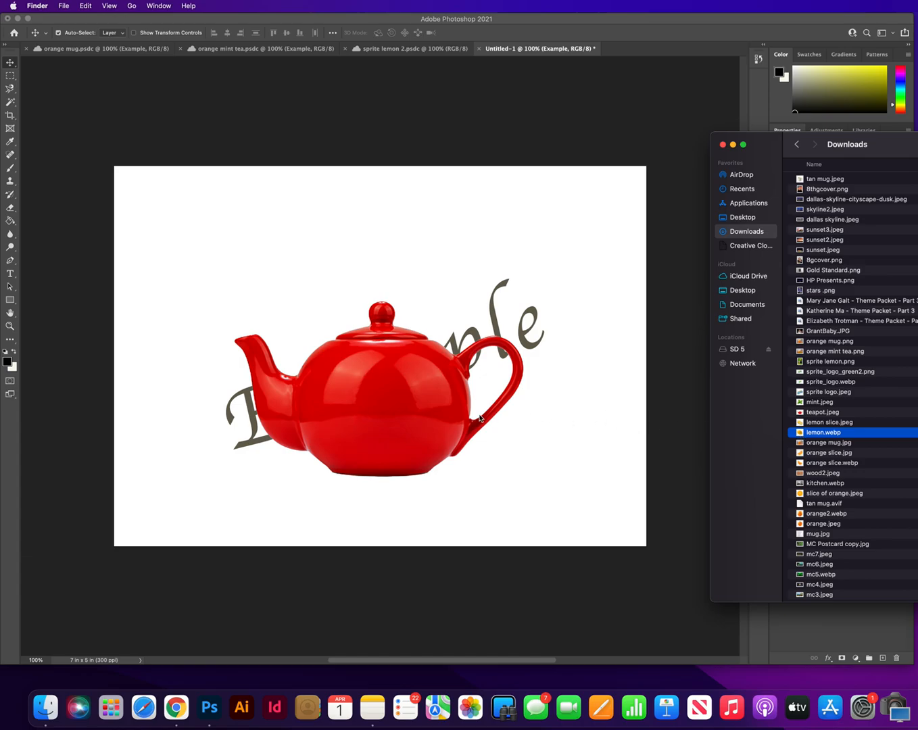
{"action": "mouse_move", "coordinate": [801, 433]}
{"action": "left_mouse_down"}
{"action": "mouse_move", "coordinate": [713, 431]}
{"action": "mouse_move", "coordinate": [802, 435]}
{"action": "left_mouse_up"}
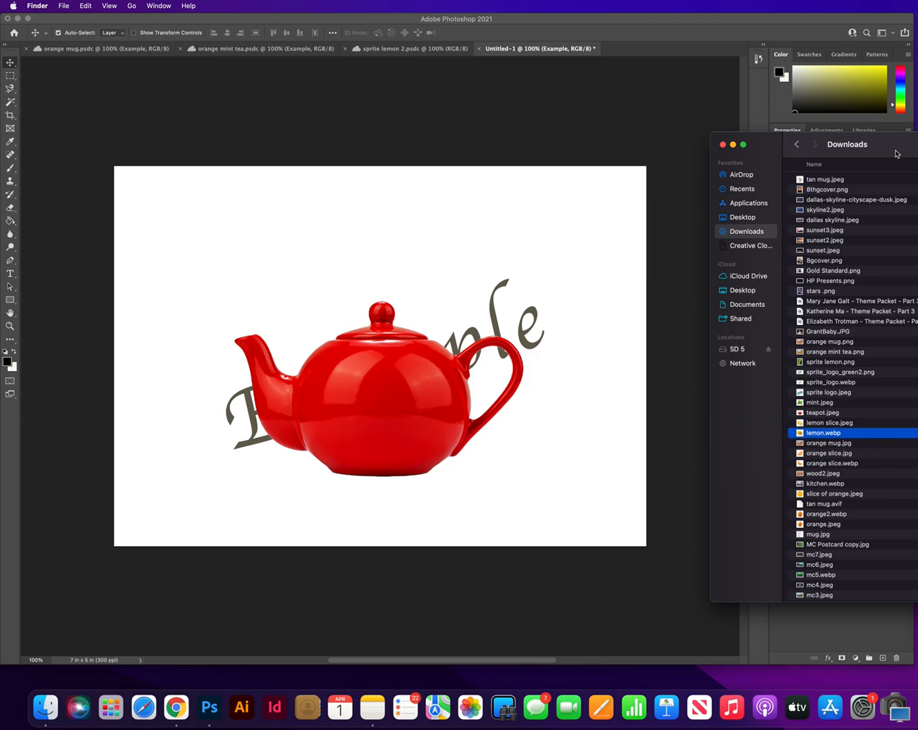
{"action": "left_click_drag", "start_coordinate": [896, 151], "coordinate": [917, 728]}
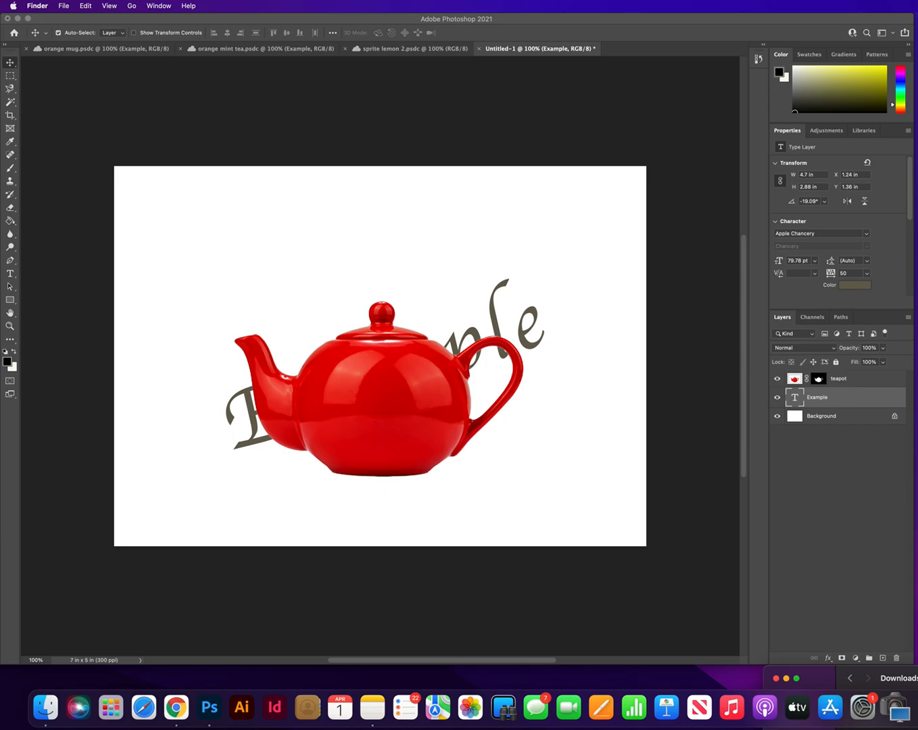
{"action": "left_click_drag", "start_coordinate": [777, 567], "coordinate": [549, 484]}
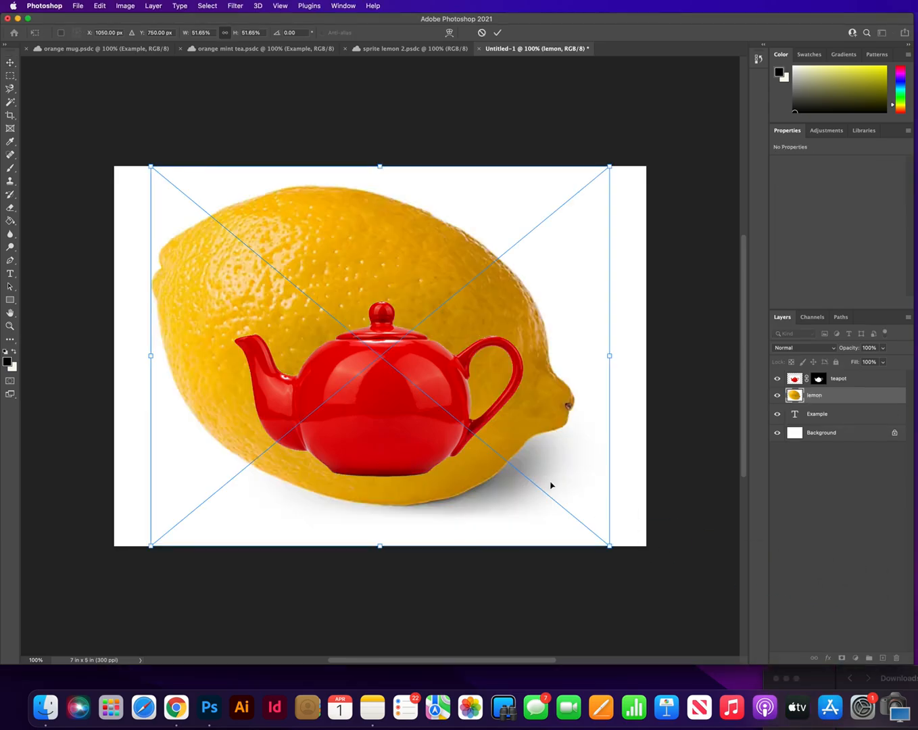
{"action": "left_click_drag", "start_coordinate": [533, 424], "coordinate": [558, 456]}
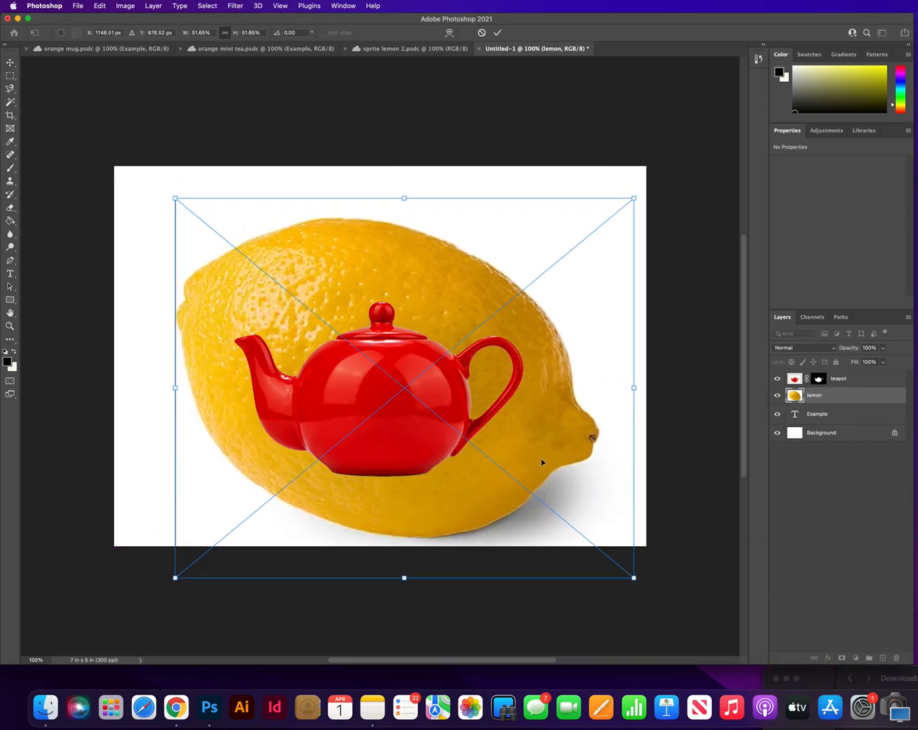
{"action": "left_click_drag", "start_coordinate": [634, 578], "coordinate": [486, 456]}
{"action": "left_click_drag", "start_coordinate": [443, 338], "coordinate": [472, 353]}
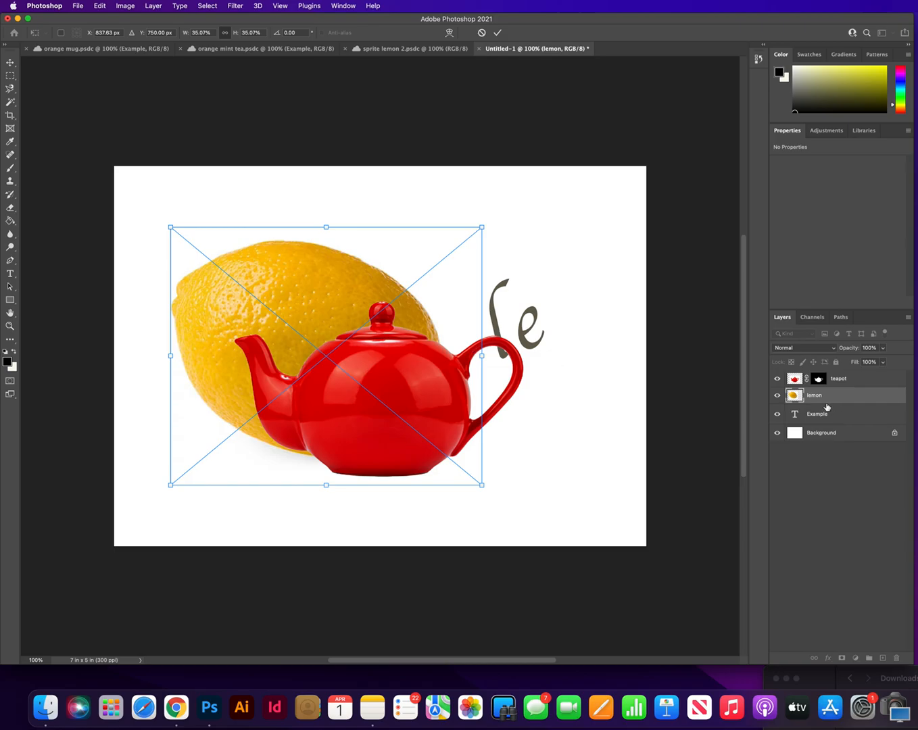
Step: Convert the lemon smart object to a regular layer and remove its background
{"action": "left_click", "coordinate": [825, 400]}
{"action": "left_click", "coordinate": [824, 282]}
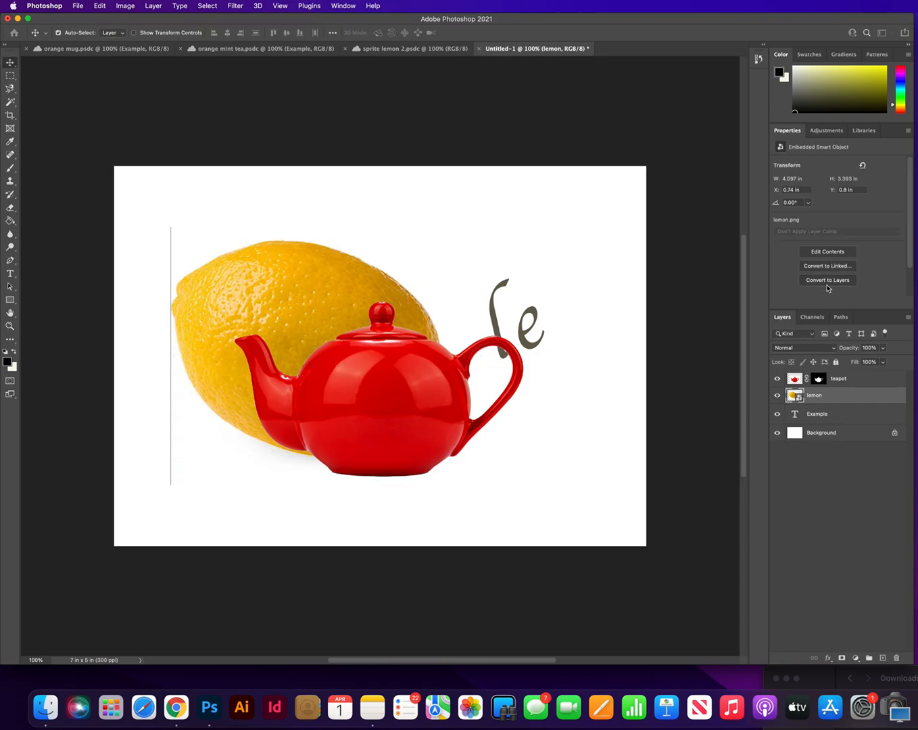
{"action": "left_click", "coordinate": [683, 240]}
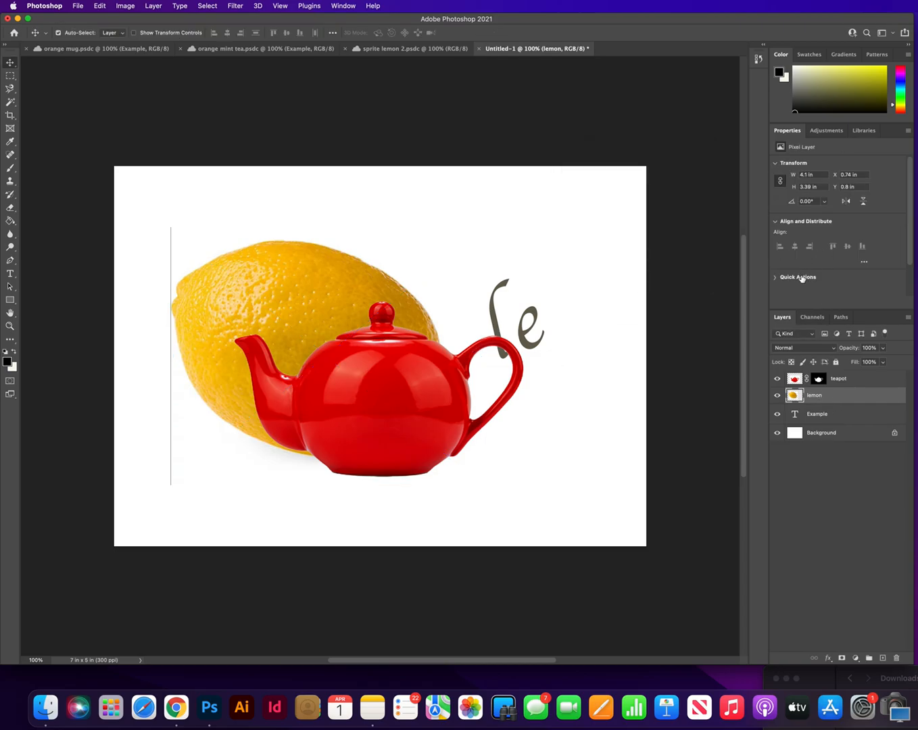
{"action": "left_click", "coordinate": [815, 253]}
Step: Move, enlarge and slightly rotate the lemon so that it covers the whole teapot
{"action": "left_click_drag", "start_coordinate": [249, 260], "coordinate": [311, 309]}
{"action": "key", "text": "super+t"}
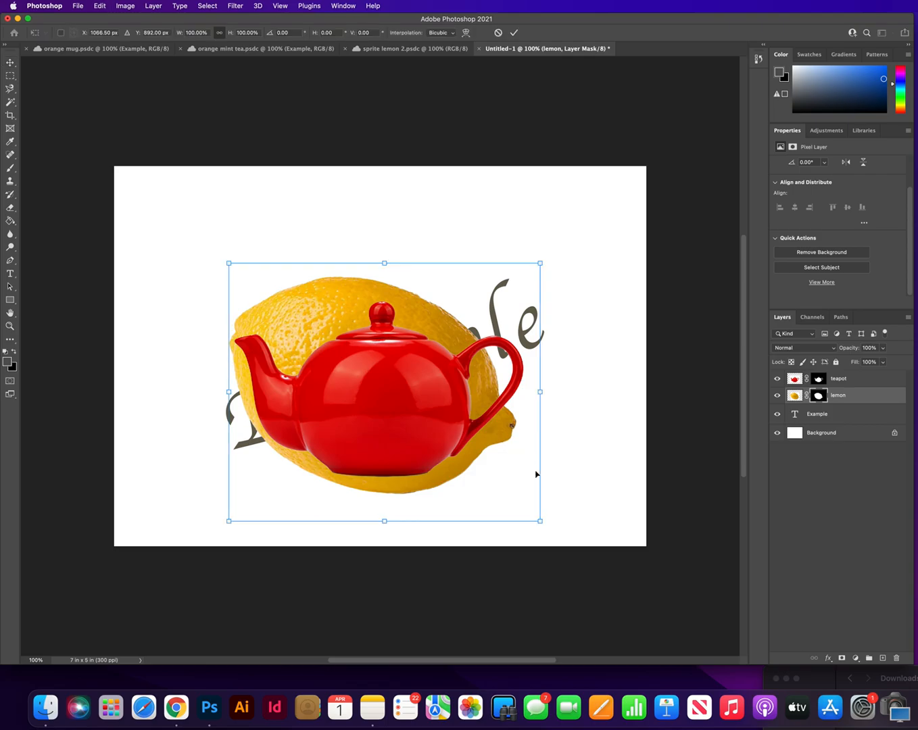
{"action": "left_click_drag", "start_coordinate": [540, 521], "coordinate": [595, 567]}
{"action": "left_click_drag", "start_coordinate": [549, 484], "coordinate": [530, 459]}
{"action": "left_click_drag", "start_coordinate": [590, 552], "coordinate": [622, 500]}
{"action": "mouse_move", "coordinate": [511, 480]}
{"action": "left_mouse_down"}
{"action": "mouse_move", "coordinate": [528, 464]}
{"action": "mouse_move", "coordinate": [523, 477]}
{"action": "left_mouse_up"}
Step: Stack the lemon layer above the teapot as a clipping mask and adjust the lemon texture's position within the teapot shape
{"action": "left_click_drag", "start_coordinate": [860, 397], "coordinate": [860, 377]}
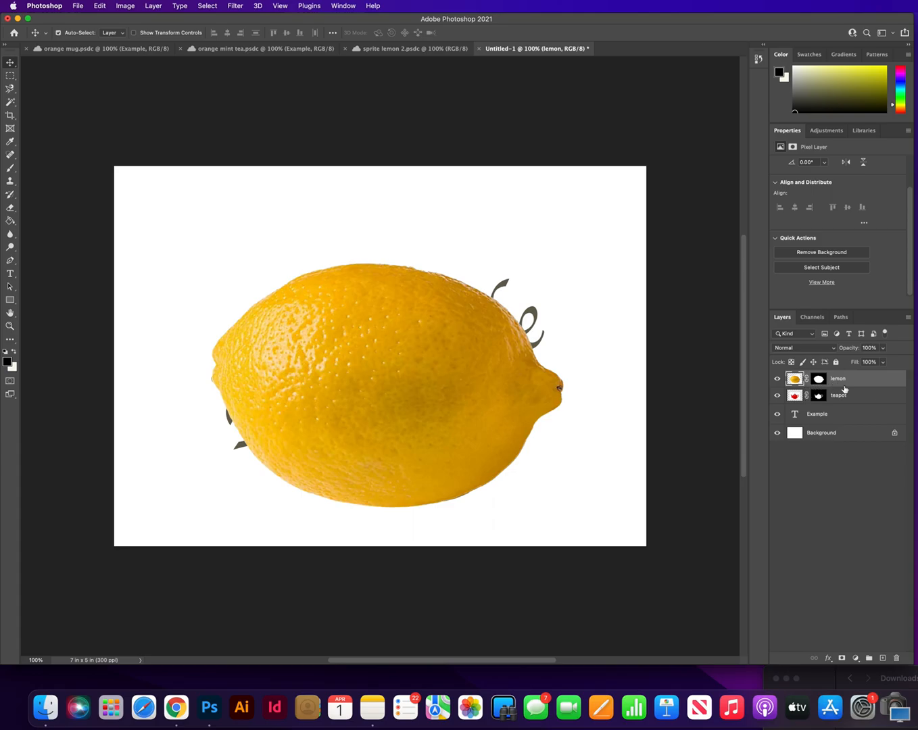
{"action": "left_click_drag", "start_coordinate": [858, 389], "coordinate": [860, 384]}
{"action": "left_click", "coordinate": [859, 385], "text": "alt"}
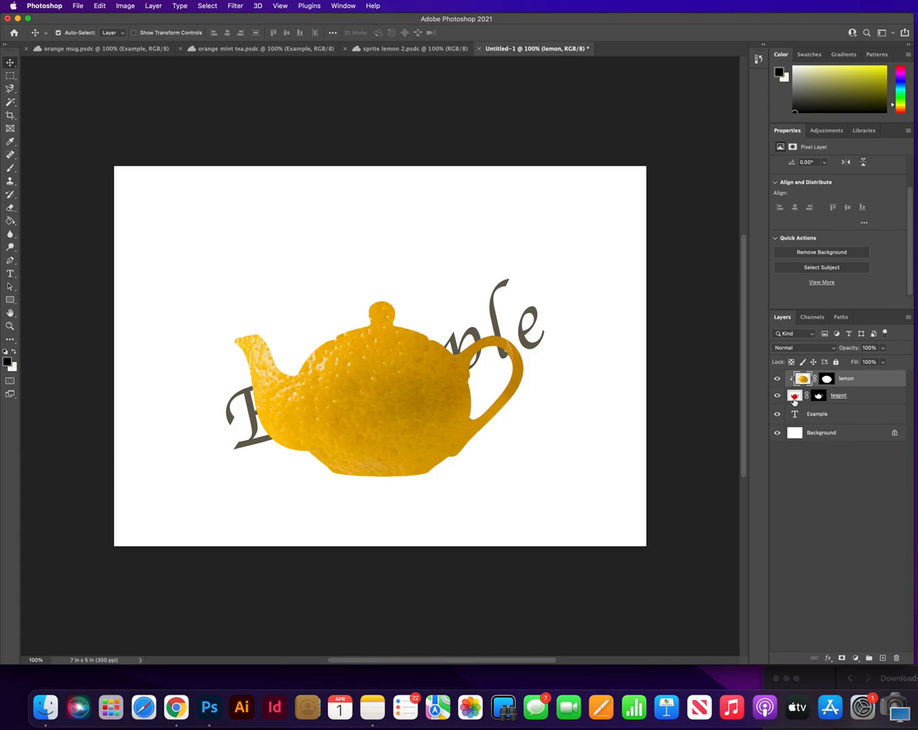
{"action": "left_click_drag", "start_coordinate": [419, 421], "coordinate": [419, 418]}
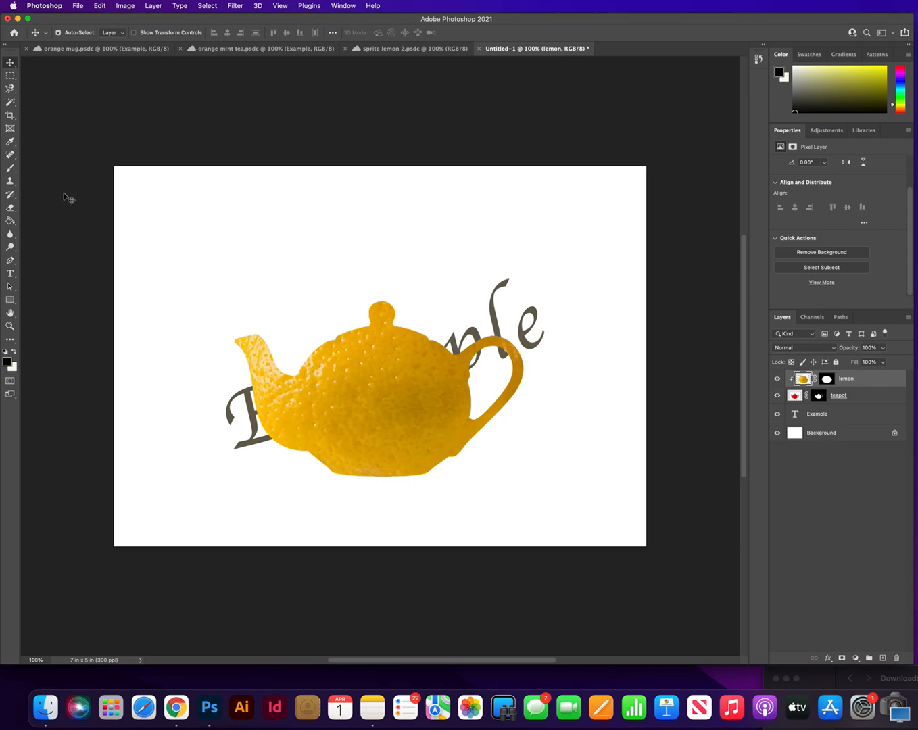
Step: Lower the opacity of the lemon layer to 88% so the teapot's details show through, and deselect the layer
{"action": "left_click", "coordinate": [862, 398]}
{"action": "left_click", "coordinate": [863, 381]}
{"action": "left_click", "coordinate": [883, 348]}
{"action": "left_click_drag", "start_coordinate": [861, 364], "coordinate": [878, 362]}
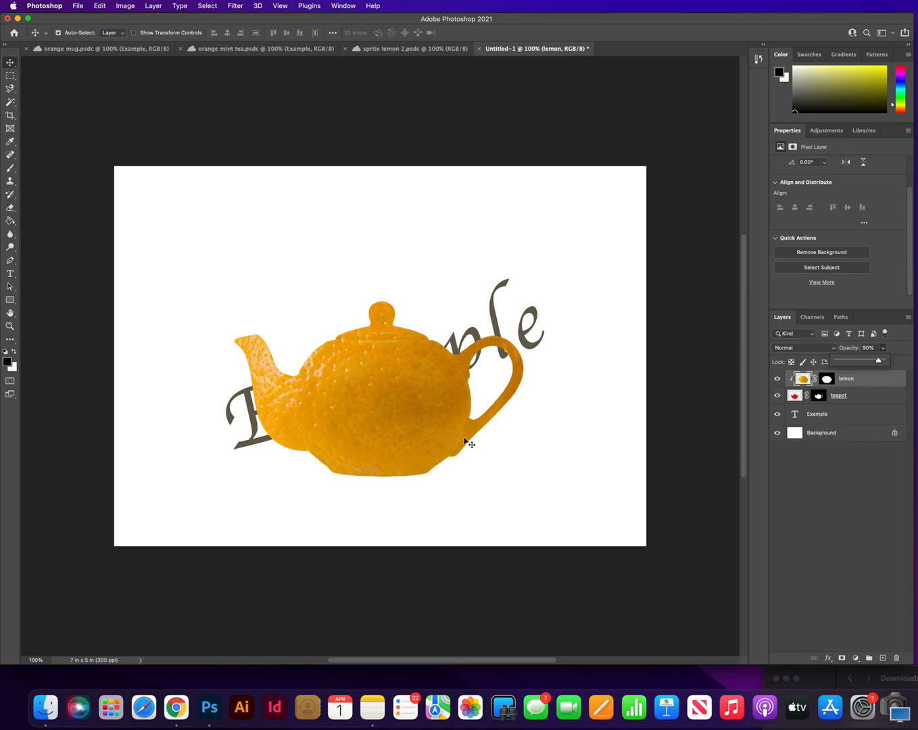
{"action": "left_click_drag", "start_coordinate": [879, 361], "coordinate": [892, 363]}
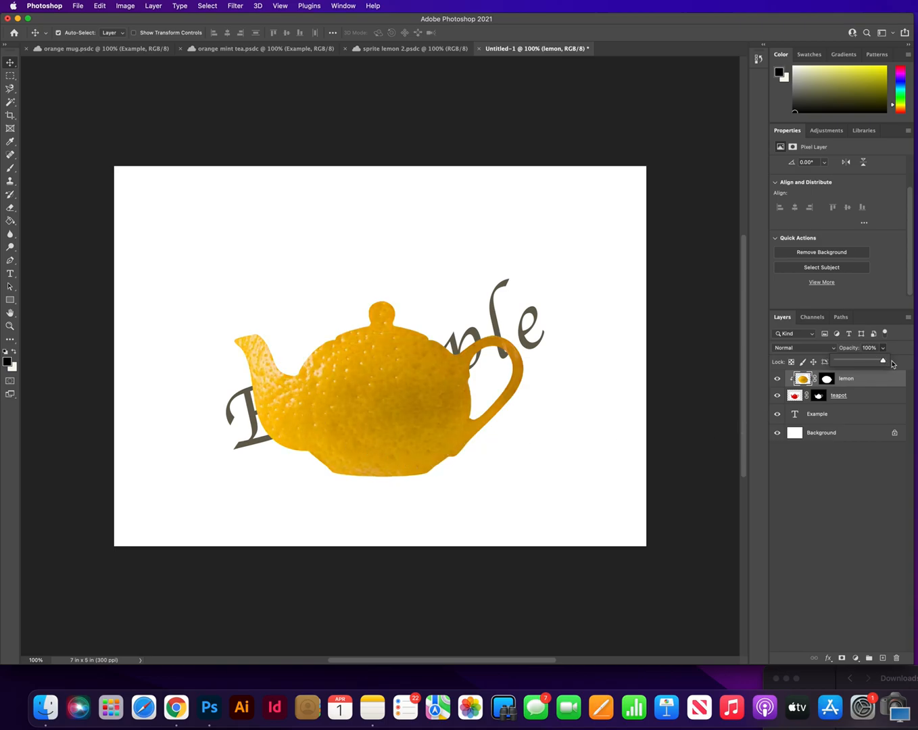
{"action": "left_click_drag", "start_coordinate": [887, 363], "coordinate": [879, 362]}
{"action": "left_click_drag", "start_coordinate": [879, 363], "coordinate": [878, 362]}
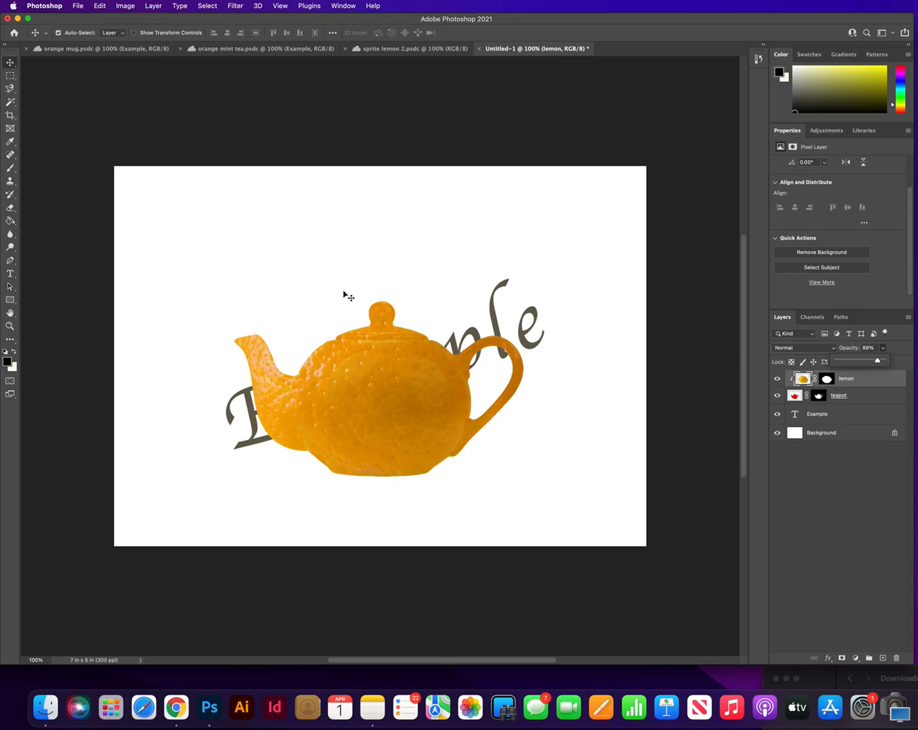
{"action": "left_click", "coordinate": [68, 146]}
{"action": "left_click", "coordinate": [68, 146]}
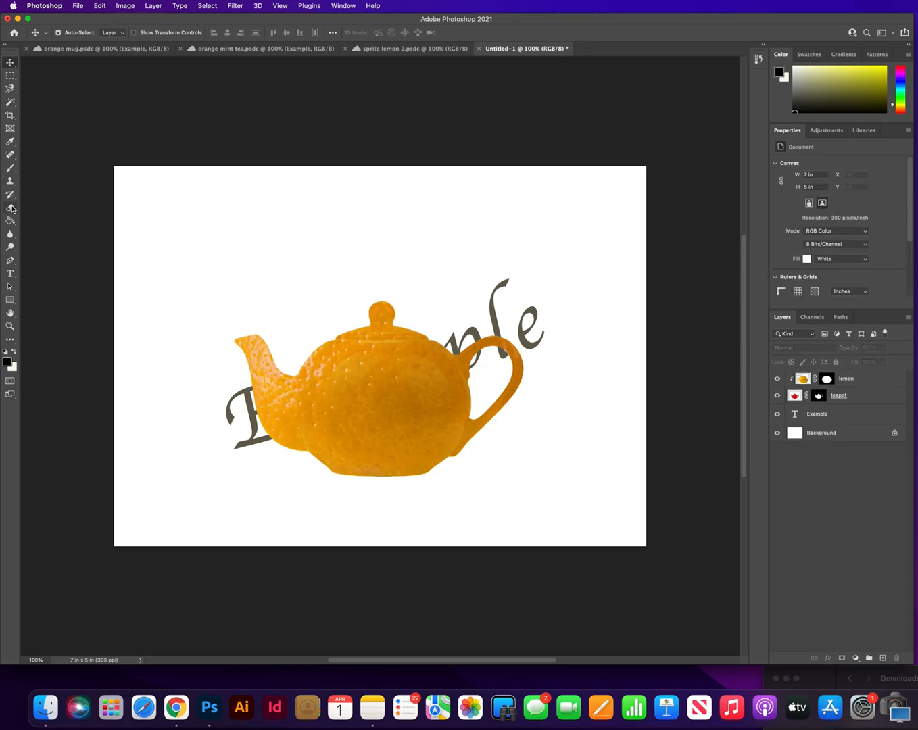
Step: Choose the Brush tool with the lemon layer selected and set the brush size to 59 px
{"action": "left_click", "coordinate": [10, 141]}
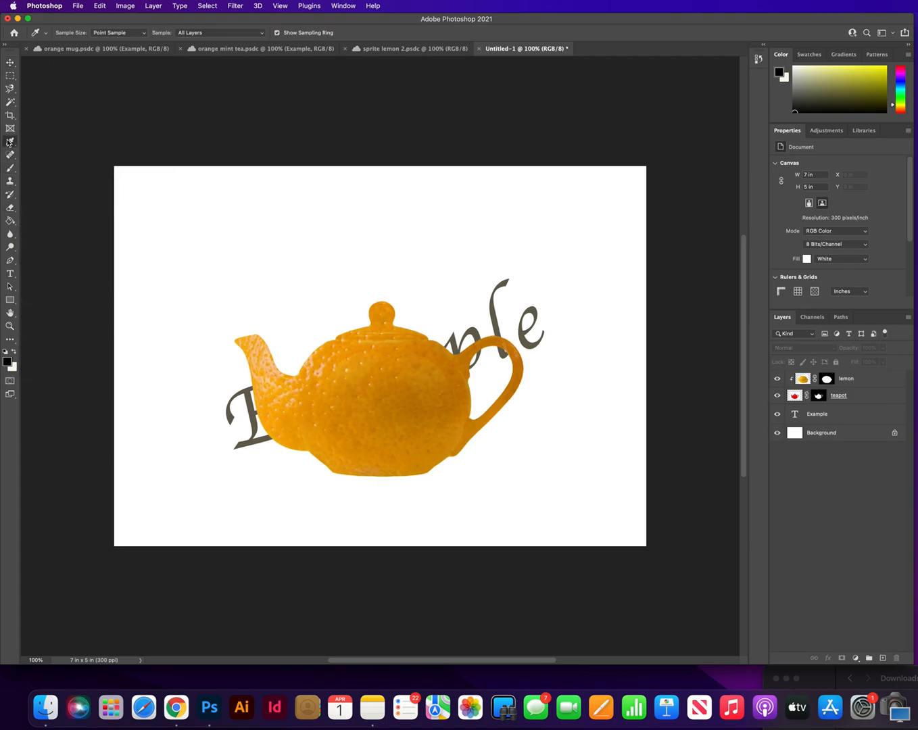
{"action": "left_click", "coordinate": [11, 169]}
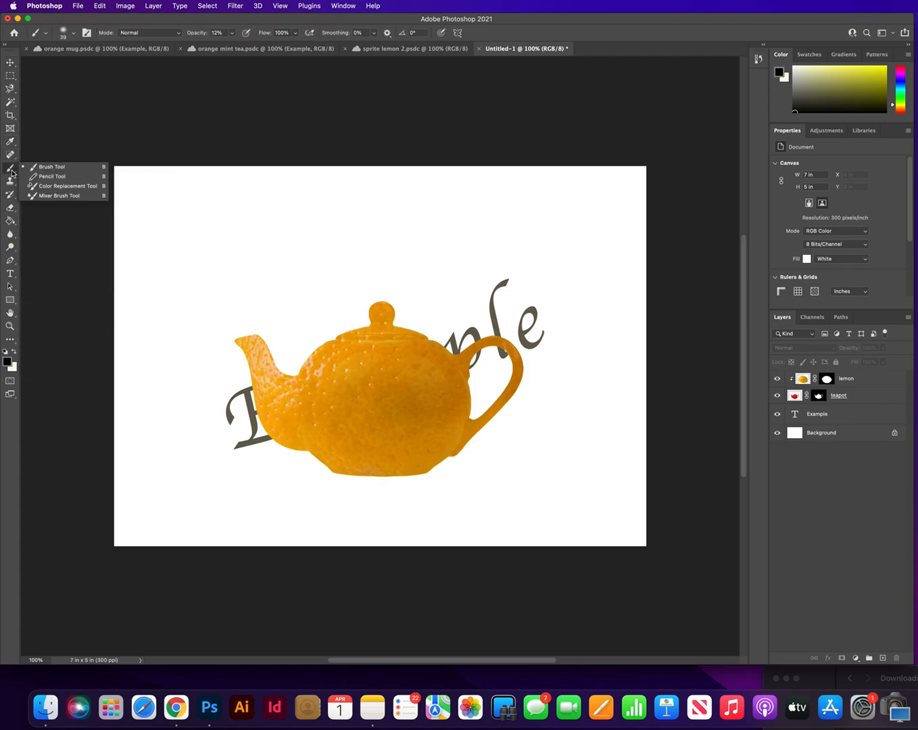
{"action": "left_click", "coordinate": [52, 170]}
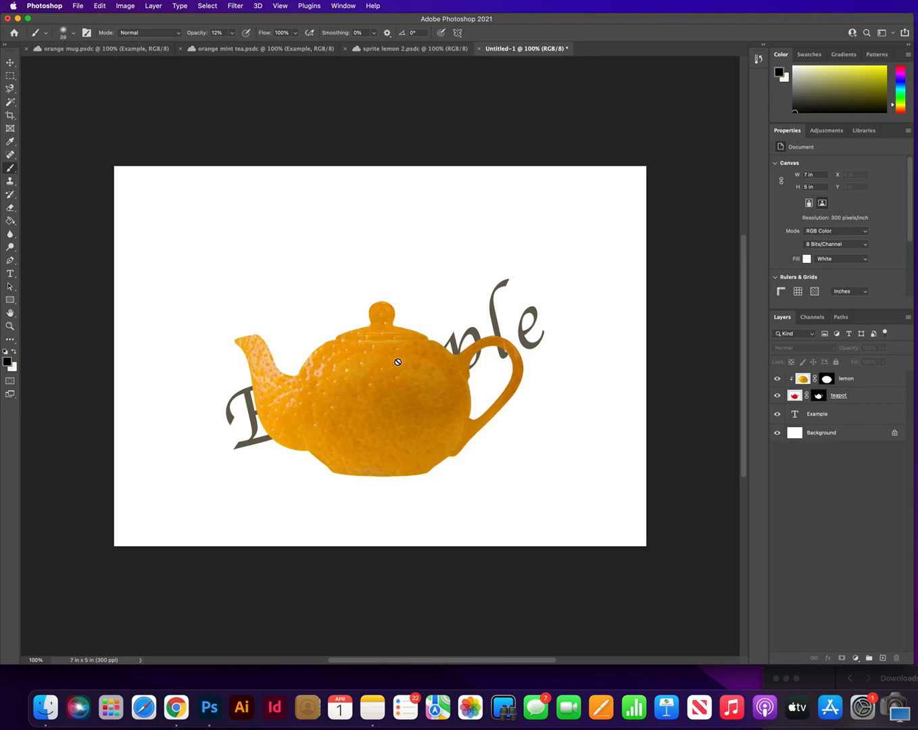
{"action": "left_click", "coordinate": [865, 385]}
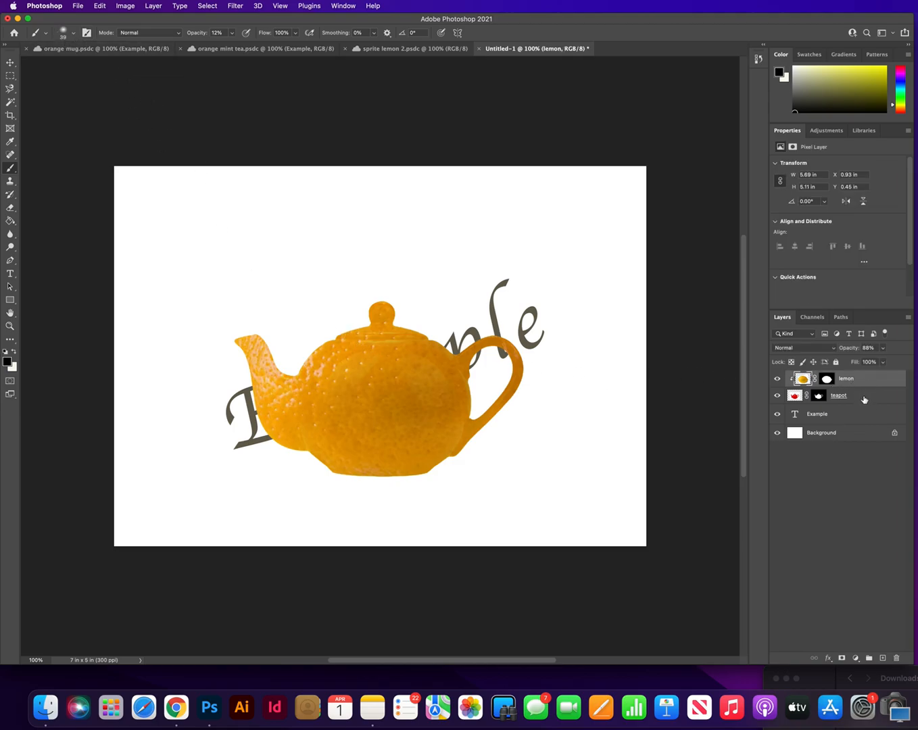
{"action": "left_click", "coordinate": [74, 32]}
{"action": "left_click_drag", "start_coordinate": [69, 64], "coordinate": [79, 67]}
{"action": "left_click", "coordinate": [384, 109]}
Step: Try a black brush stroke at 100% opacity on the right part of the teapot body and undo it
{"action": "left_click", "coordinate": [232, 33]}
{"action": "left_click_drag", "start_coordinate": [233, 44], "coordinate": [274, 44]}
{"action": "left_click_drag", "start_coordinate": [438, 382], "coordinate": [428, 454]}
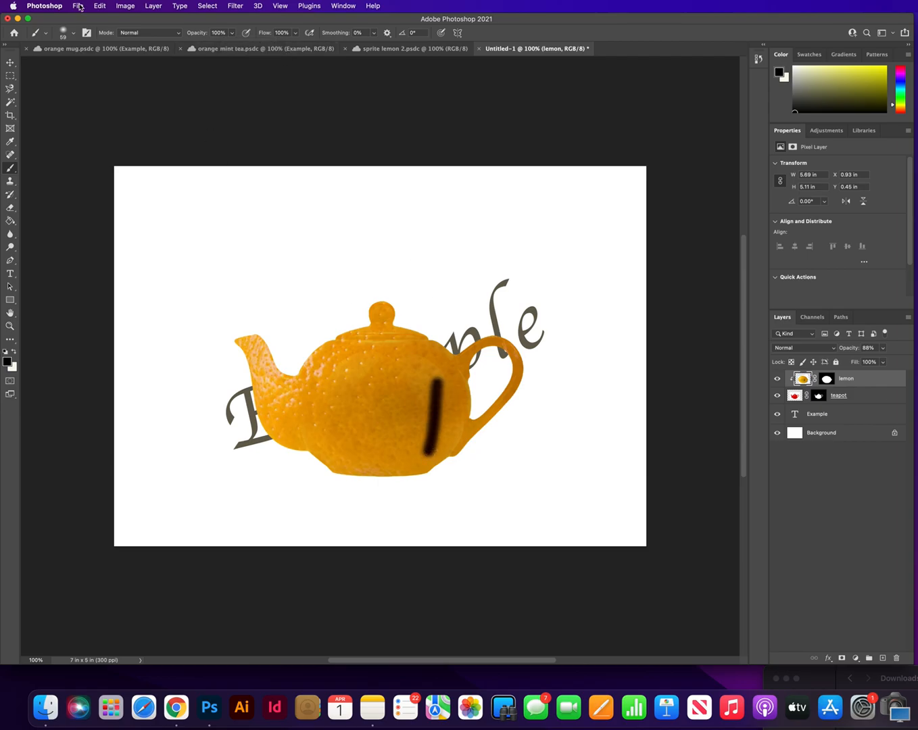
{"action": "left_click", "coordinate": [99, 6]}
{"action": "left_click", "coordinate": [107, 18]}
Step: Set the brush opacity to 15% and paint a black shadow down the right side of the teapot body to its base
{"action": "left_click", "coordinate": [234, 34]}
{"action": "left_click_drag", "start_coordinate": [232, 45], "coordinate": [193, 49]}
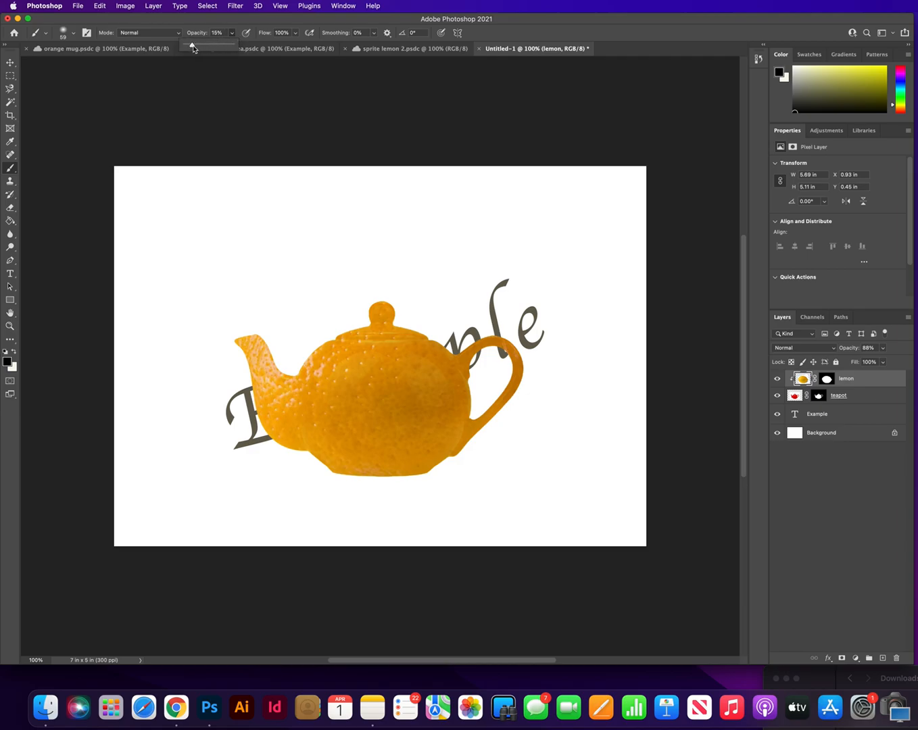
{"action": "mouse_move", "coordinate": [432, 409]}
{"action": "left_mouse_down"}
{"action": "mouse_move", "coordinate": [451, 367]}
{"action": "mouse_move", "coordinate": [426, 449]}
{"action": "mouse_move", "coordinate": [439, 361]}
{"action": "mouse_move", "coordinate": [435, 398]}
{"action": "mouse_move", "coordinate": [409, 449]}
{"action": "mouse_move", "coordinate": [426, 446]}
{"action": "mouse_move", "coordinate": [451, 416]}
{"action": "mouse_move", "coordinate": [429, 453]}
{"action": "mouse_move", "coordinate": [403, 464]}
{"action": "mouse_move", "coordinate": [424, 449]}
{"action": "mouse_move", "coordinate": [403, 459]}
{"action": "mouse_move", "coordinate": [418, 452]}
{"action": "mouse_move", "coordinate": [423, 460]}
{"action": "mouse_move", "coordinate": [412, 466]}
{"action": "mouse_move", "coordinate": [426, 464]}
{"action": "mouse_move", "coordinate": [451, 434]}
{"action": "left_mouse_up"}
{"action": "mouse_move", "coordinate": [443, 382]}
{"action": "left_mouse_down"}
{"action": "mouse_move", "coordinate": [436, 431]}
{"action": "mouse_move", "coordinate": [447, 391]}
{"action": "mouse_move", "coordinate": [468, 441]}
{"action": "mouse_move", "coordinate": [490, 405]}
{"action": "mouse_move", "coordinate": [453, 459]}
{"action": "left_mouse_up"}
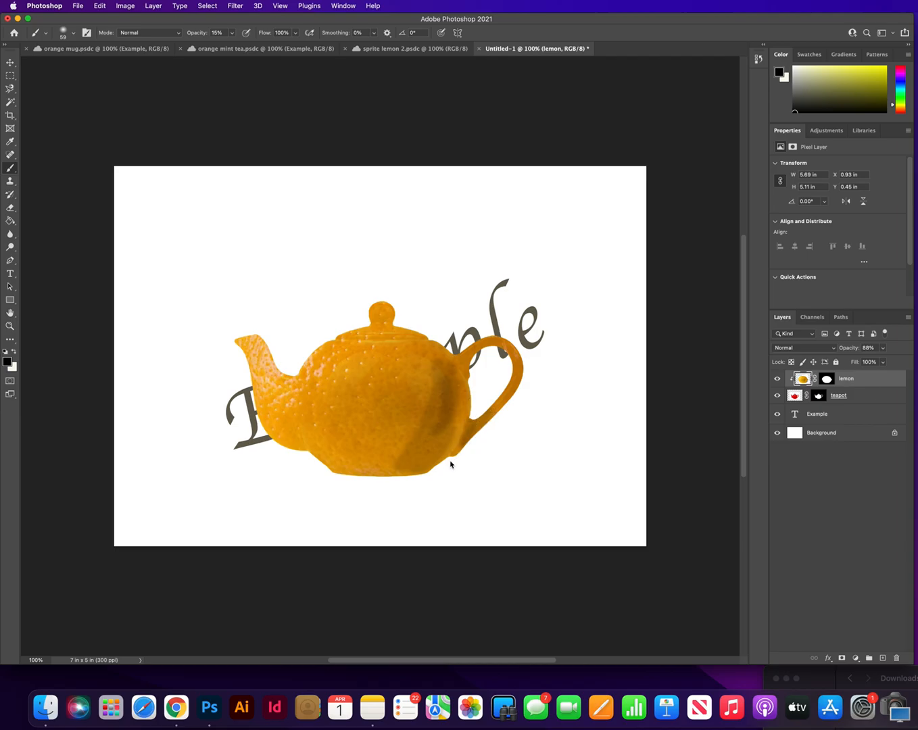
Step: Try shading the lower left of the teapot with the 15% brush and step back in the history to before those strokes
{"action": "mouse_move", "coordinate": [323, 449]}
{"action": "left_mouse_down"}
{"action": "mouse_move", "coordinate": [339, 471]}
{"action": "mouse_move", "coordinate": [366, 470]}
{"action": "mouse_move", "coordinate": [322, 440]}
{"action": "left_mouse_up"}
{"action": "mouse_move", "coordinate": [298, 395]}
{"action": "left_mouse_down"}
{"action": "mouse_move", "coordinate": [315, 456]}
{"action": "mouse_move", "coordinate": [275, 420]}
{"action": "mouse_move", "coordinate": [268, 398]}
{"action": "mouse_move", "coordinate": [283, 438]}
{"action": "mouse_move", "coordinate": [263, 415]}
{"action": "mouse_move", "coordinate": [254, 367]}
{"action": "mouse_move", "coordinate": [277, 425]}
{"action": "mouse_move", "coordinate": [309, 448]}
{"action": "mouse_move", "coordinate": [284, 416]}
{"action": "mouse_move", "coordinate": [354, 477]}
{"action": "mouse_move", "coordinate": [316, 453]}
{"action": "mouse_move", "coordinate": [371, 477]}
{"action": "mouse_move", "coordinate": [332, 436]}
{"action": "left_mouse_up"}
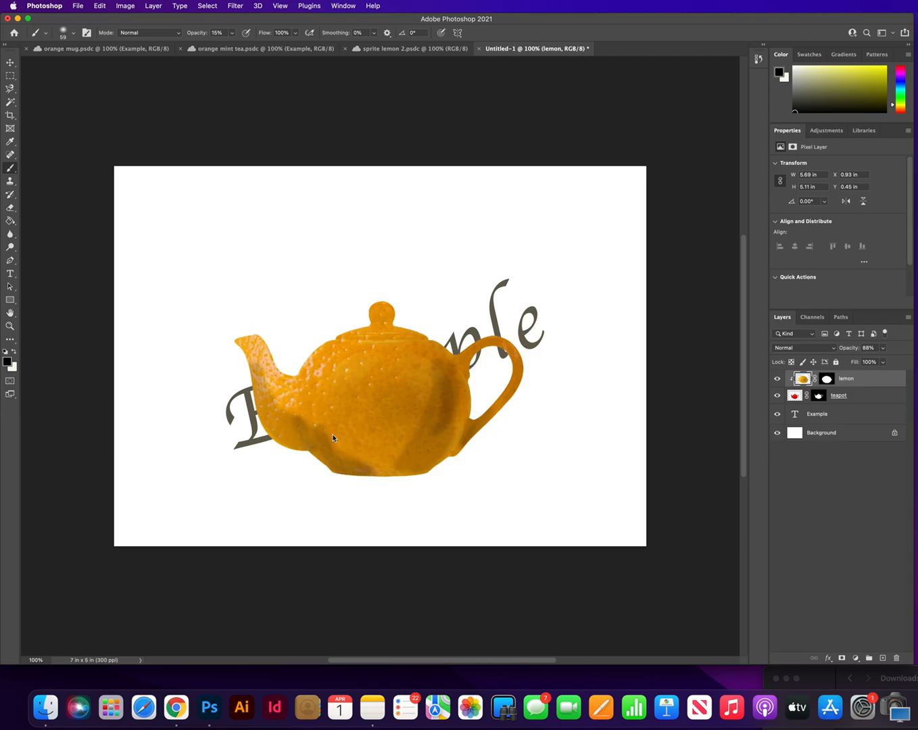
{"action": "left_click", "coordinate": [759, 58]}
{"action": "left_click", "coordinate": [678, 351]}
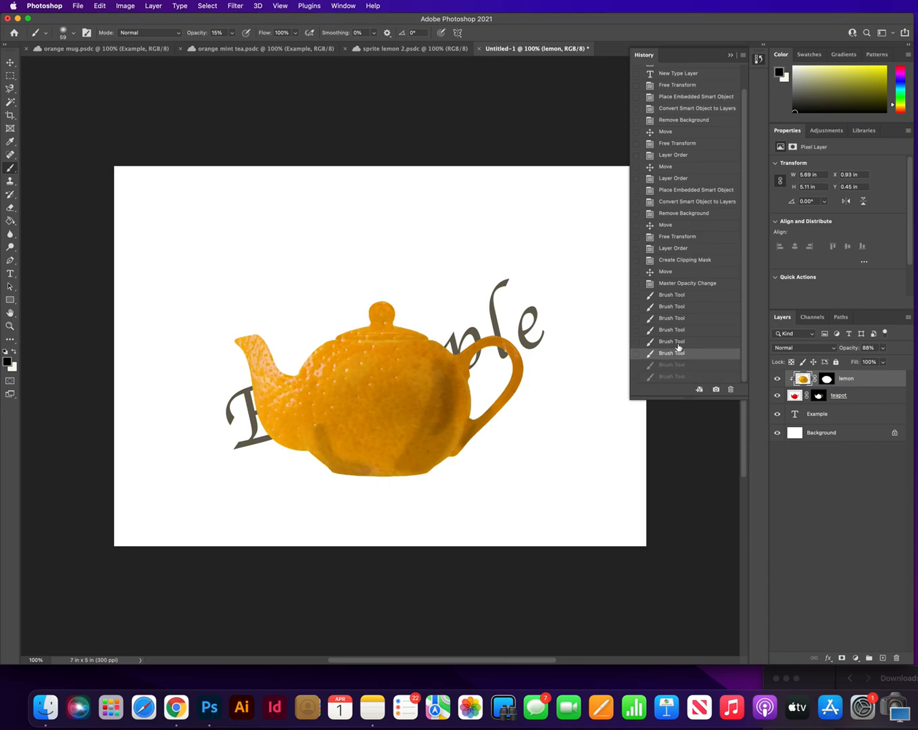
{"action": "left_click", "coordinate": [679, 343]}
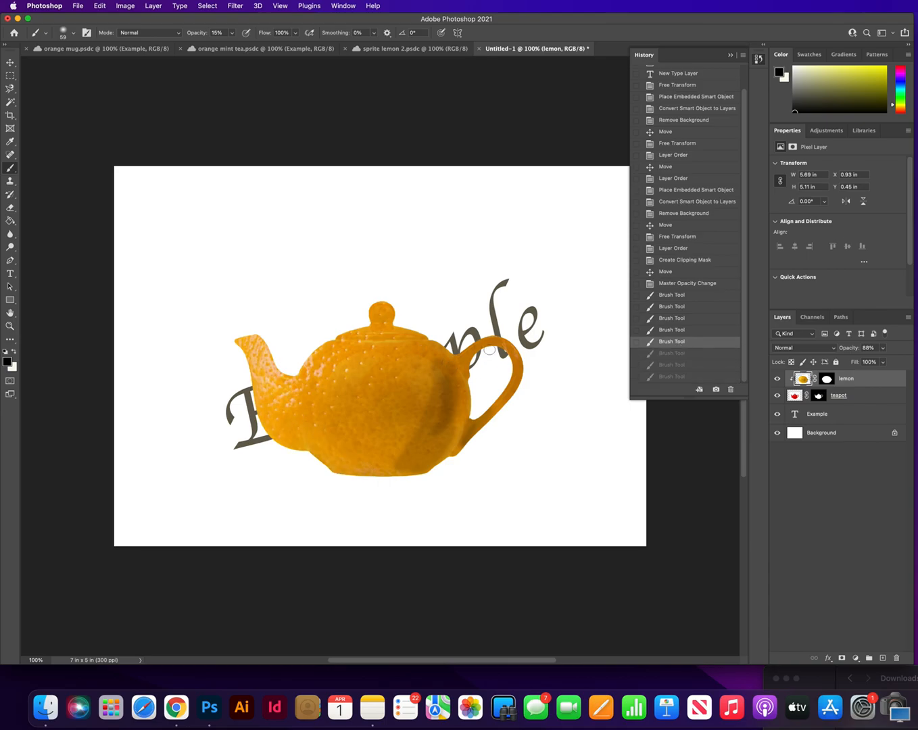
Step: Set the brush opacity to 5% and paint soft shading on the teapot's spout, base, left side and lid edge
{"action": "left_click", "coordinate": [233, 34]}
{"action": "left_click_drag", "start_coordinate": [232, 46], "coordinate": [228, 46]}
{"action": "mouse_move", "coordinate": [301, 445]}
{"action": "left_mouse_down"}
{"action": "mouse_move", "coordinate": [260, 408]}
{"action": "mouse_move", "coordinate": [304, 448]}
{"action": "mouse_move", "coordinate": [272, 430]}
{"action": "mouse_move", "coordinate": [261, 380]}
{"action": "left_mouse_up"}
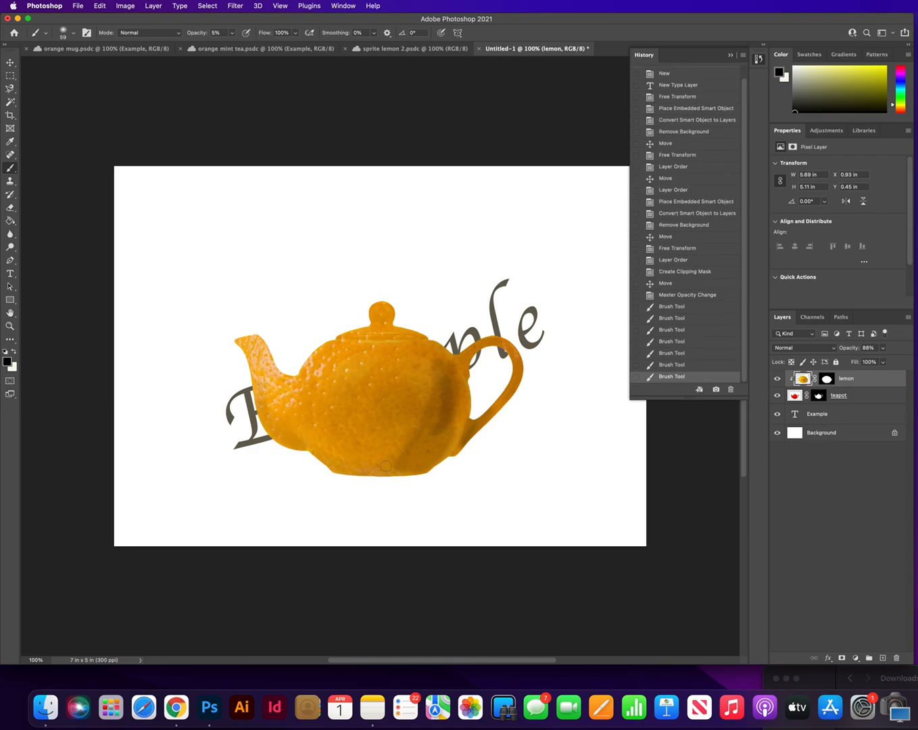
{"action": "left_click_drag", "start_coordinate": [386, 466], "coordinate": [377, 465]}
{"action": "mouse_move", "coordinate": [308, 355]}
{"action": "left_mouse_down"}
{"action": "mouse_move", "coordinate": [303, 376]}
{"action": "mouse_move", "coordinate": [323, 348]}
{"action": "mouse_move", "coordinate": [311, 398]}
{"action": "left_mouse_up"}
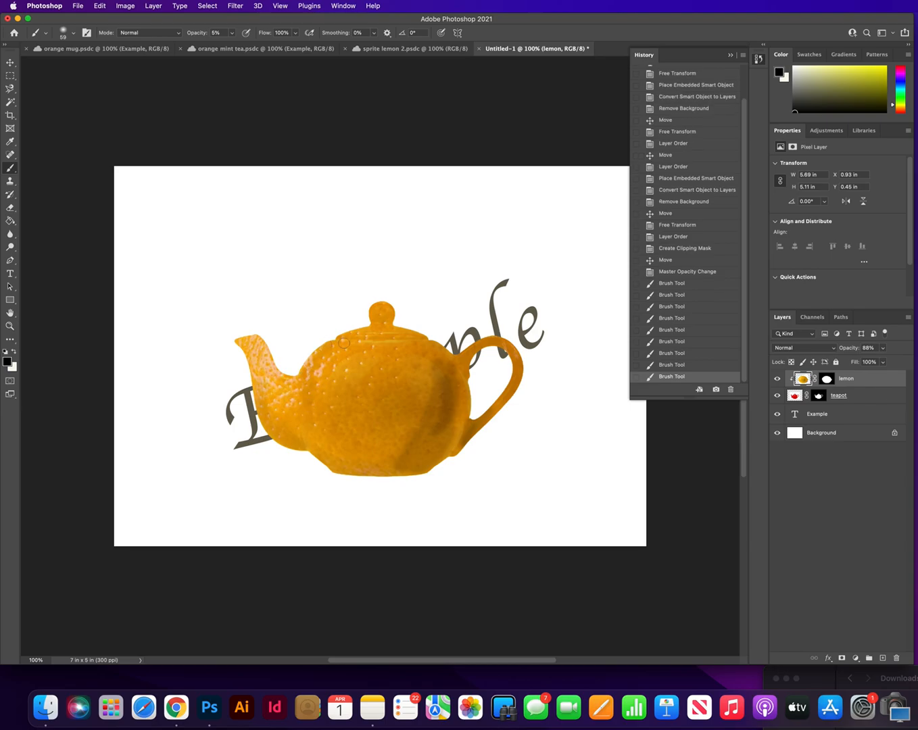
{"action": "mouse_move", "coordinate": [340, 352]}
{"action": "left_mouse_down"}
{"action": "mouse_move", "coordinate": [313, 371]}
{"action": "mouse_move", "coordinate": [347, 335]}
{"action": "mouse_move", "coordinate": [408, 327]}
{"action": "mouse_move", "coordinate": [367, 328]}
{"action": "left_mouse_up"}
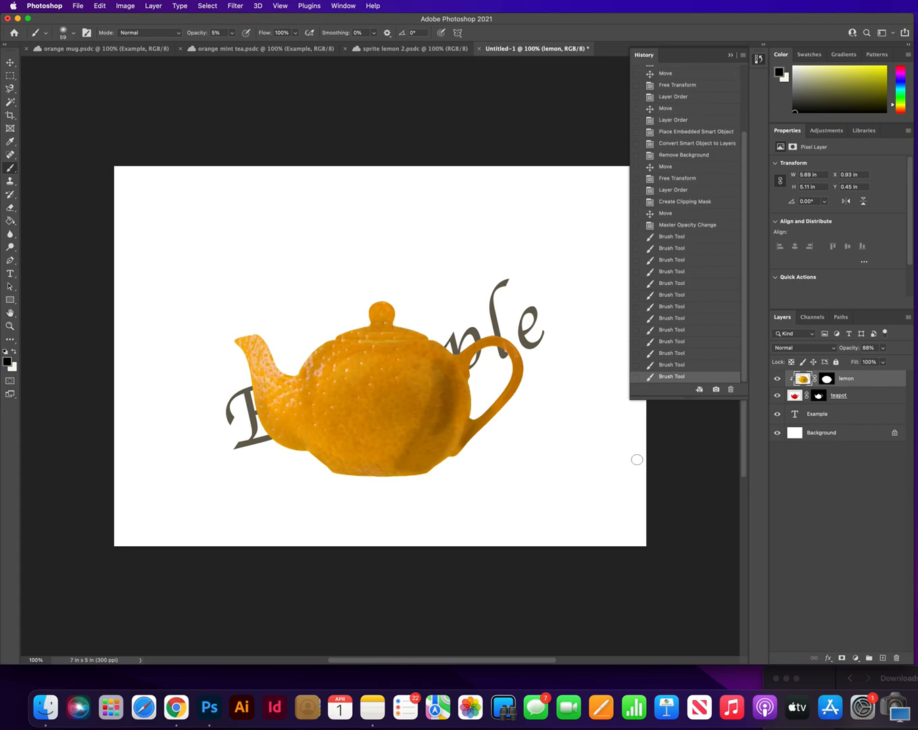
{"action": "left_click", "coordinate": [758, 61]}
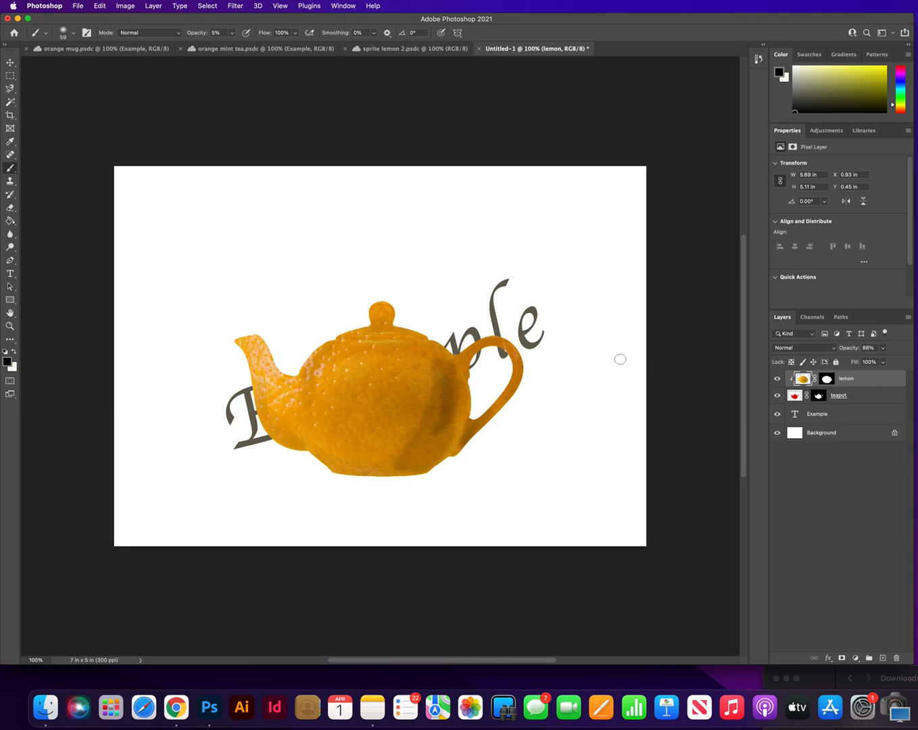
Step: Place the kitchen.png image from Finder on the canvas and scale it to about 31% so that it fills the document
{"action": "key", "text": "super+Tab"}
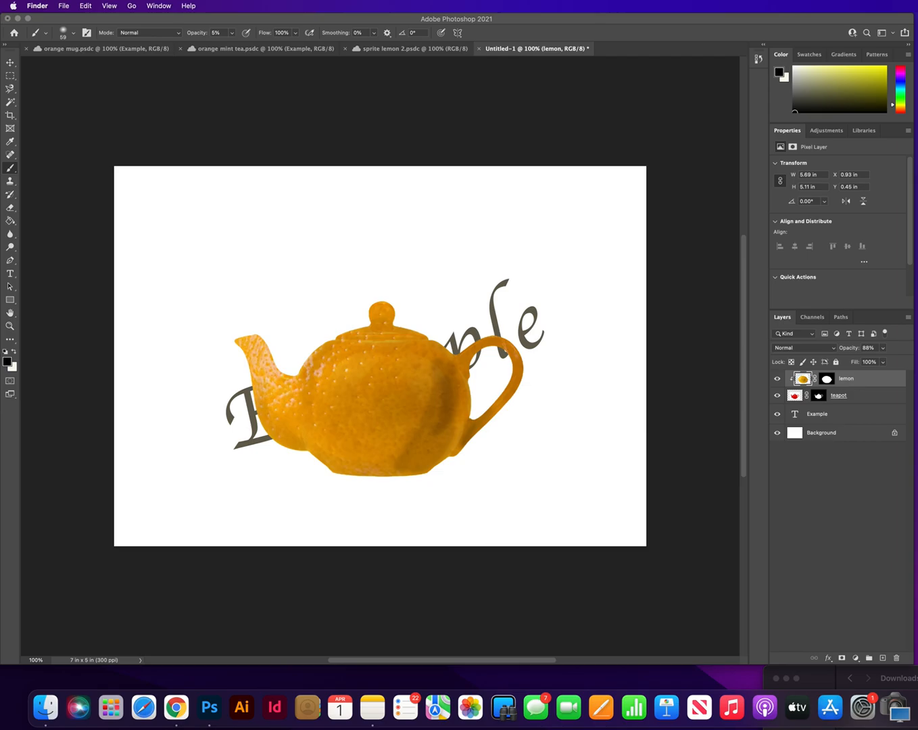
{"action": "left_click_drag", "start_coordinate": [913, 43], "coordinate": [522, 240]}
{"action": "left_click_drag", "start_coordinate": [610, 539], "coordinate": [647, 566]}
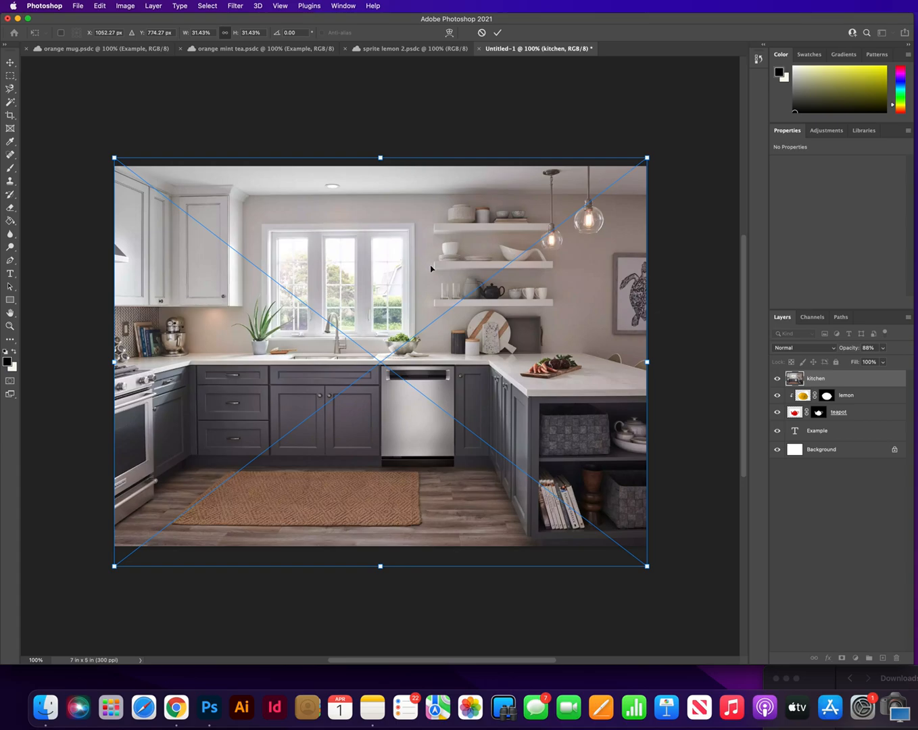
{"action": "right_click", "coordinate": [431, 267]}
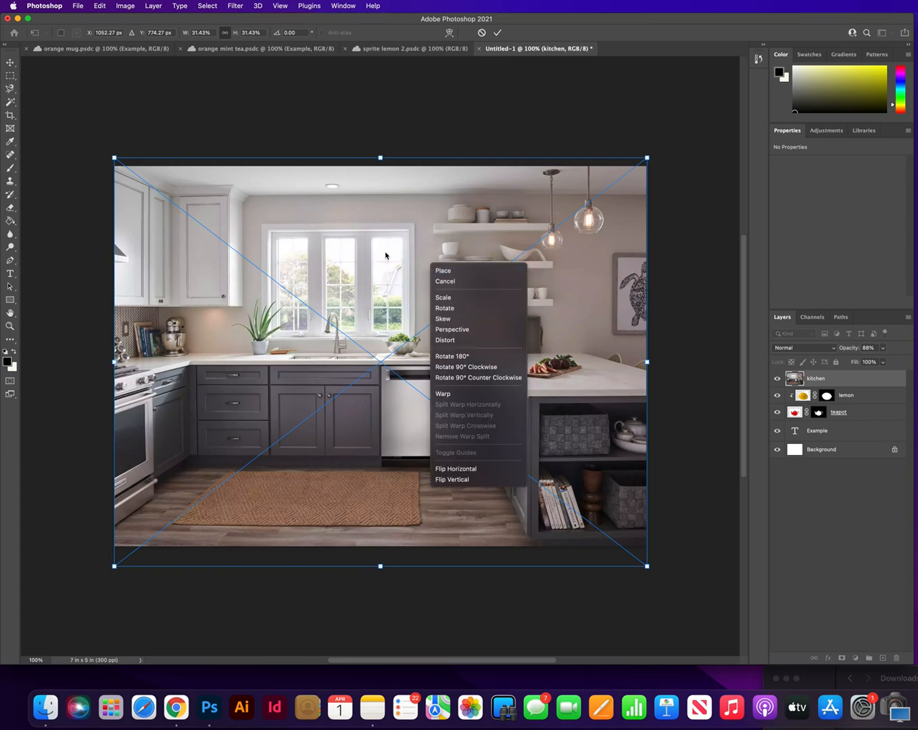
{"action": "left_click", "coordinate": [10, 68]}
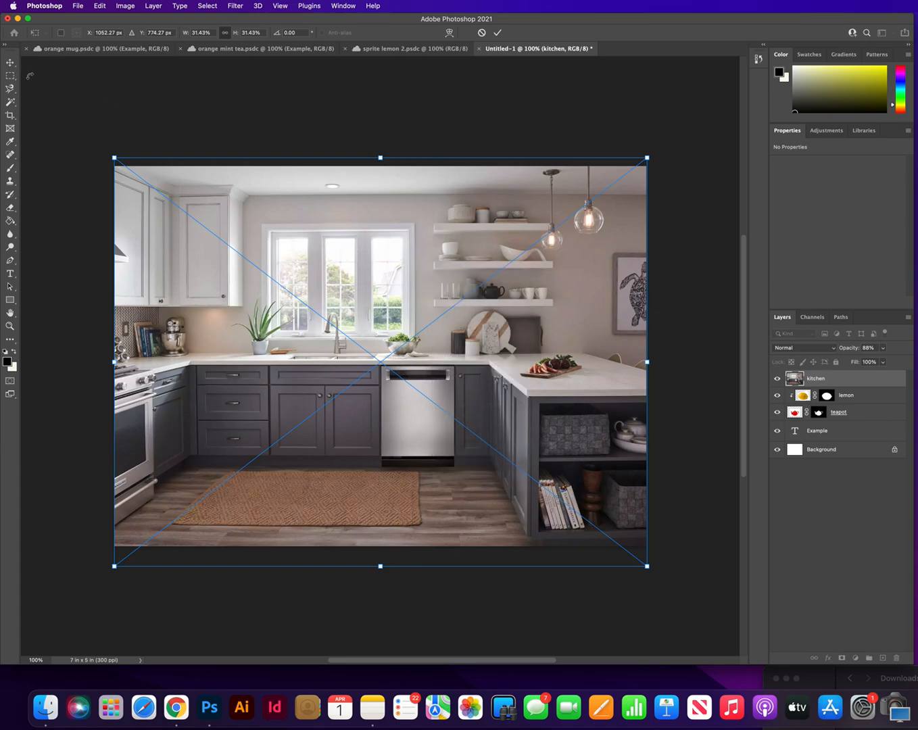
{"action": "right_click", "coordinate": [387, 315]}
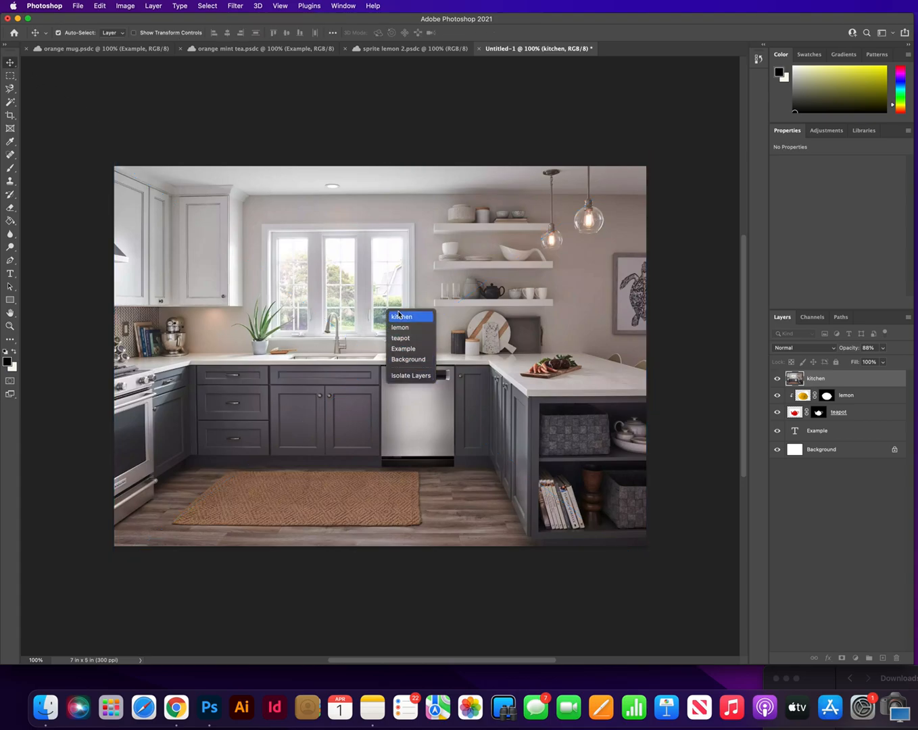
{"action": "left_click", "coordinate": [234, 220]}
{"action": "key", "text": "super+t"}
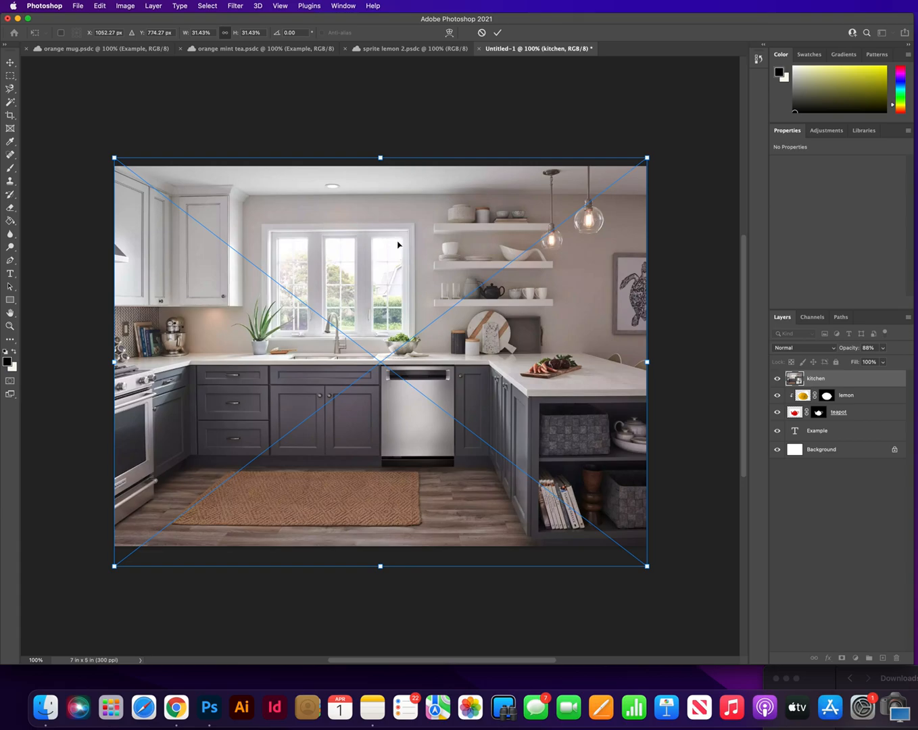
{"action": "right_click", "coordinate": [396, 244]}
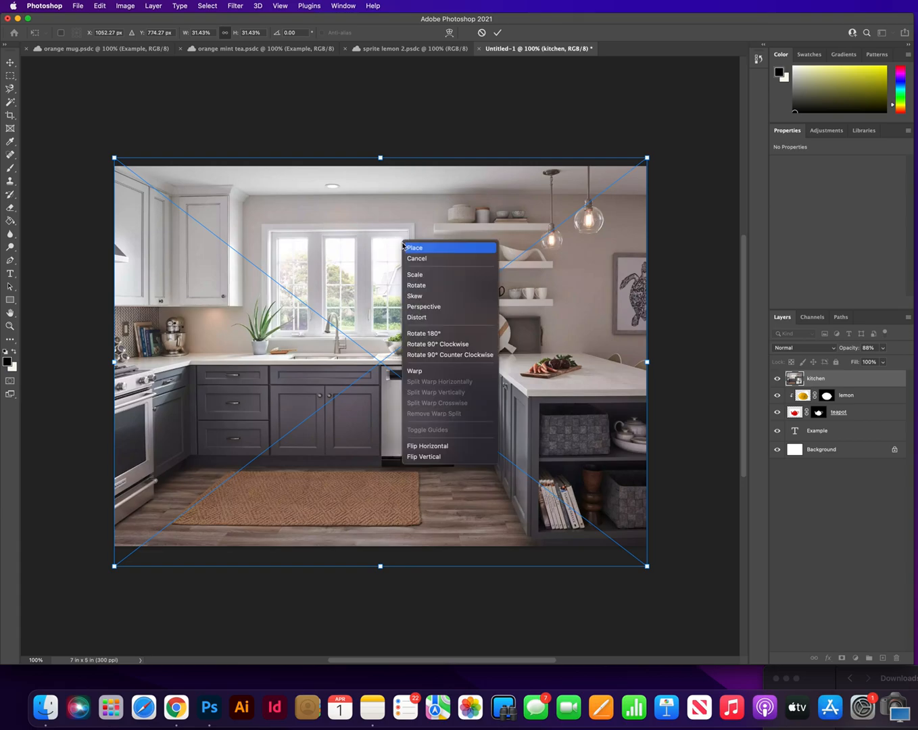
{"action": "left_click", "coordinate": [301, 182]}
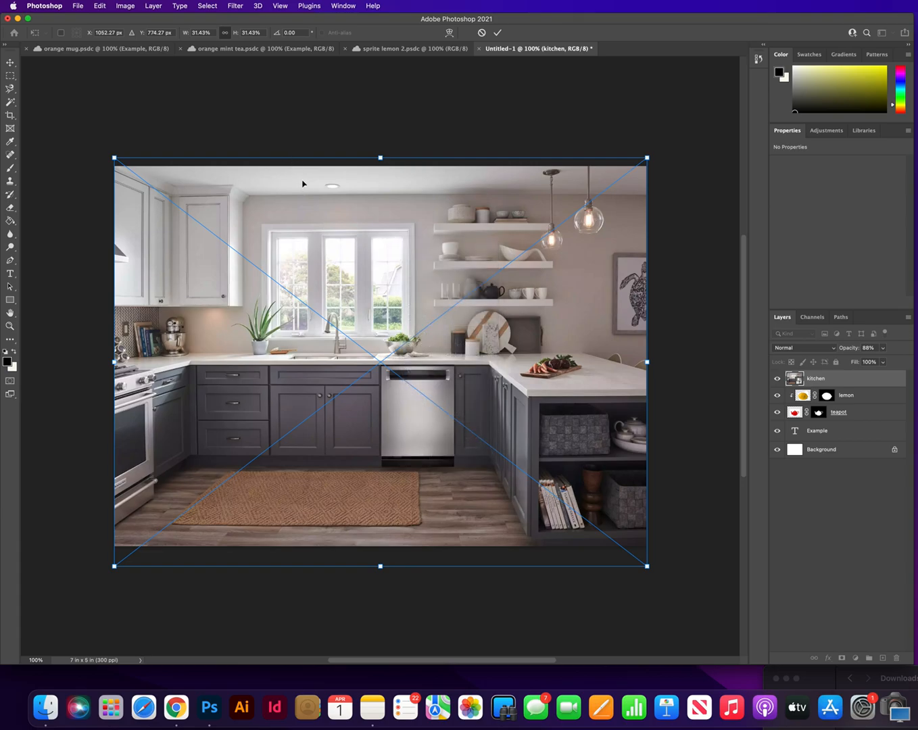
{"action": "right_click", "coordinate": [382, 245]}
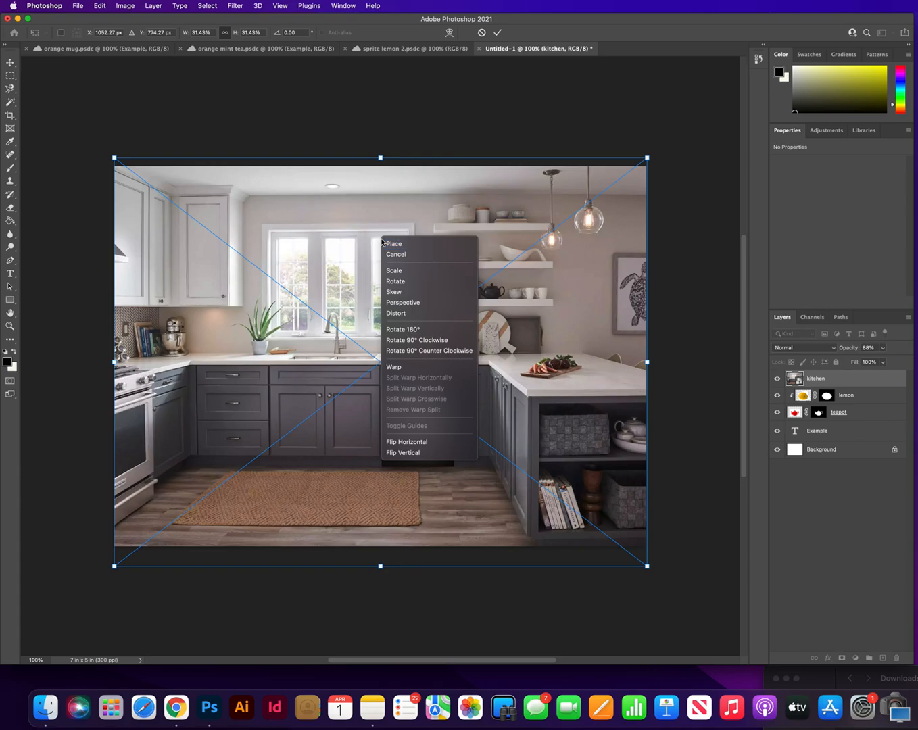
{"action": "left_click", "coordinate": [313, 210]}
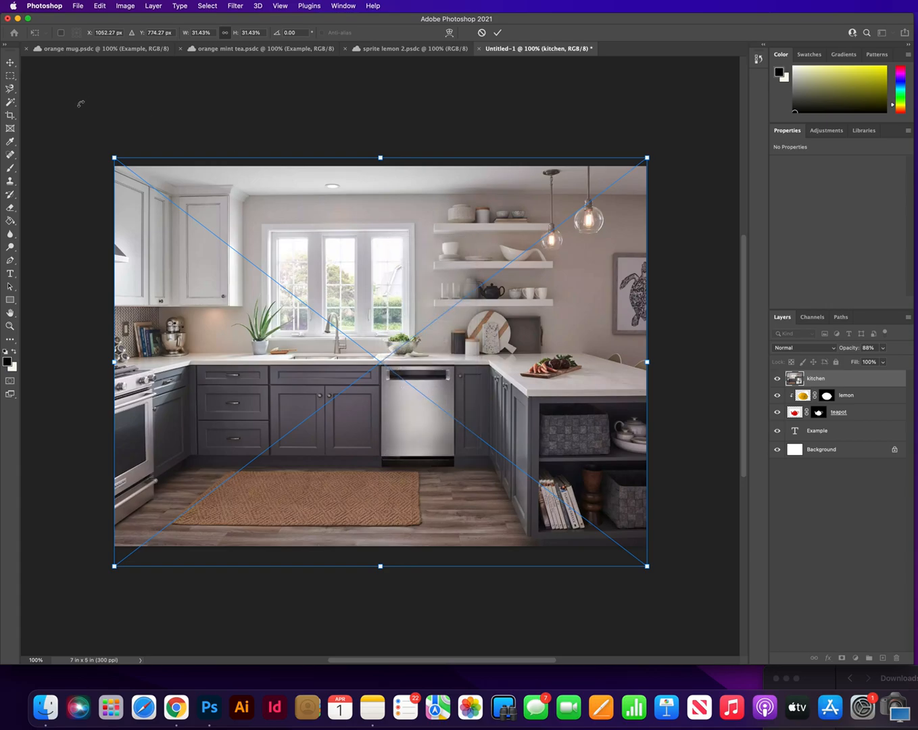
{"action": "left_click", "coordinate": [10, 65]}
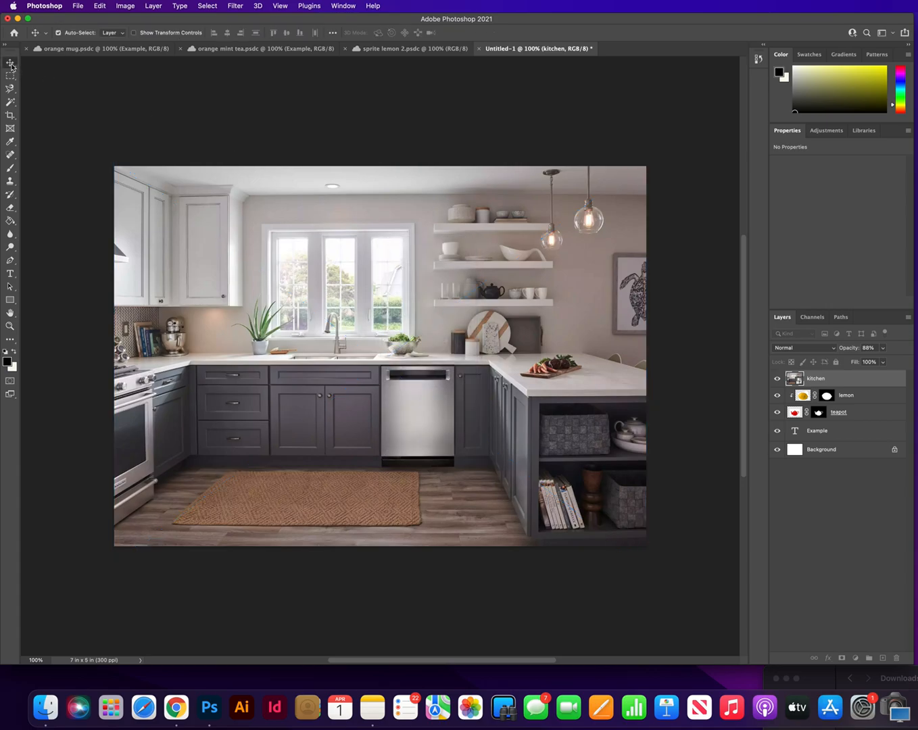
Step: Apply a Gaussian Blur filter to the kitchen layer, fine-tuning its radius in the preview
{"action": "left_click", "coordinate": [207, 6]}
{"action": "mouse_move", "coordinate": [234, 7]}
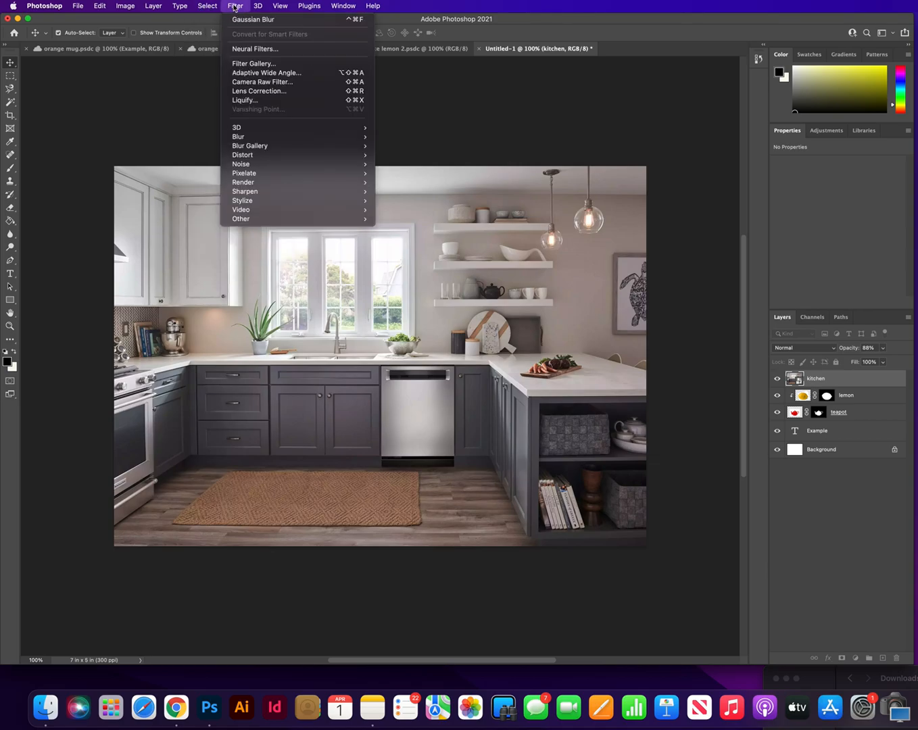
{"action": "mouse_move", "coordinate": [280, 157]}
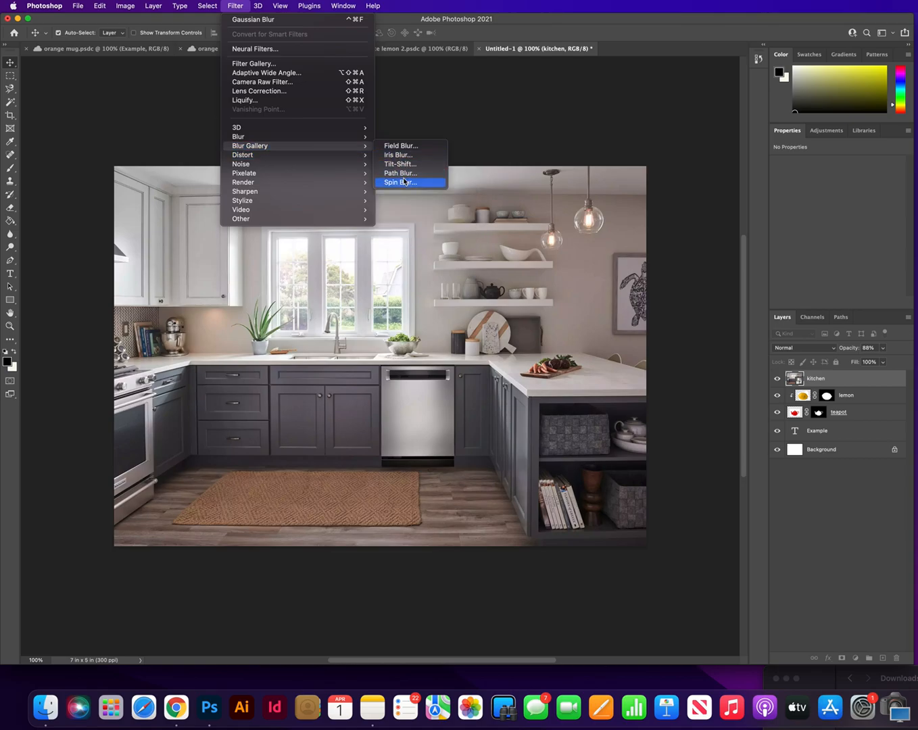
{"action": "mouse_move", "coordinate": [315, 138]}
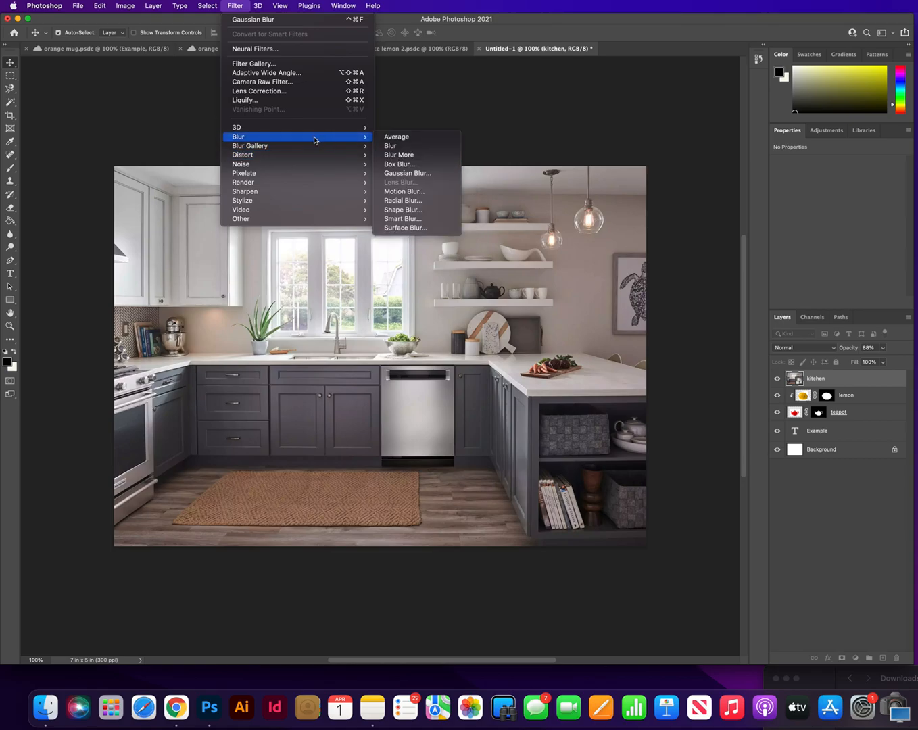
{"action": "left_click", "coordinate": [397, 179]}
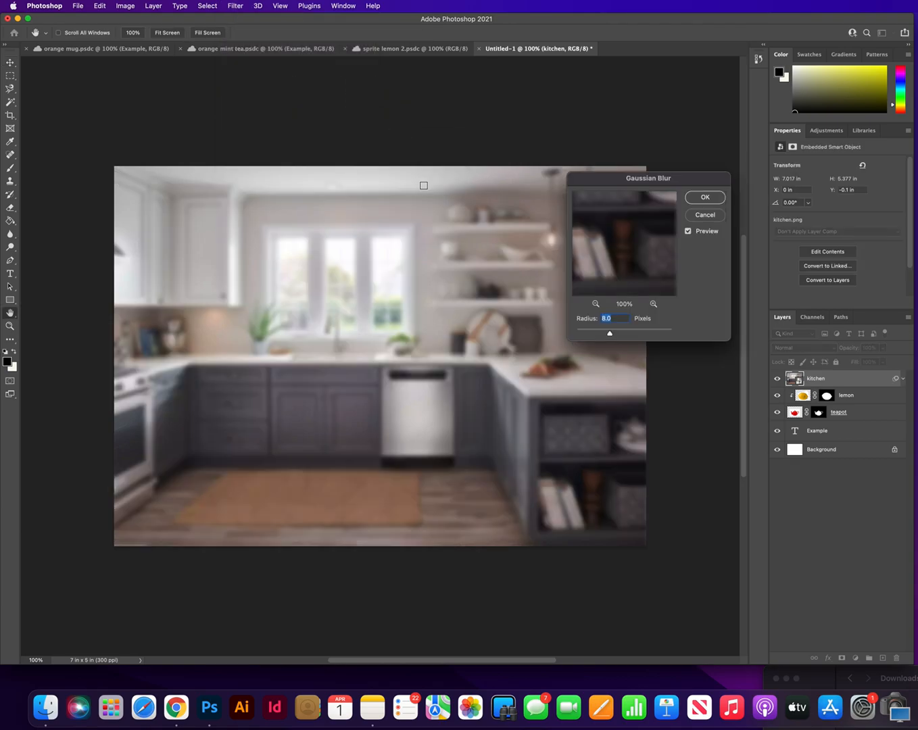
{"action": "mouse_move", "coordinate": [611, 336]}
{"action": "left_mouse_down"}
{"action": "mouse_move", "coordinate": [594, 336]}
{"action": "mouse_move", "coordinate": [627, 335]}
{"action": "mouse_move", "coordinate": [602, 335]}
{"action": "mouse_move", "coordinate": [611, 335]}
{"action": "left_mouse_up"}
{"action": "left_click_drag", "start_coordinate": [612, 336], "coordinate": [611, 336]}
{"action": "left_click", "coordinate": [702, 198]}
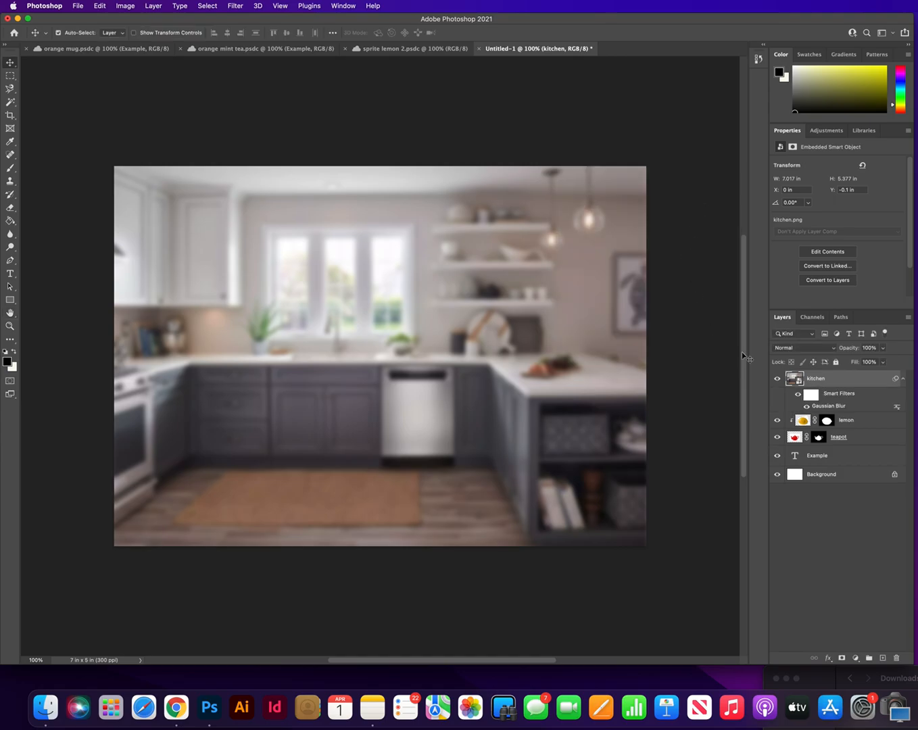
Step: Reorder the layers so that kitchen sits directly above Background and the Example text layer is on top of the stack
{"action": "left_click_drag", "start_coordinate": [854, 385], "coordinate": [858, 464]}
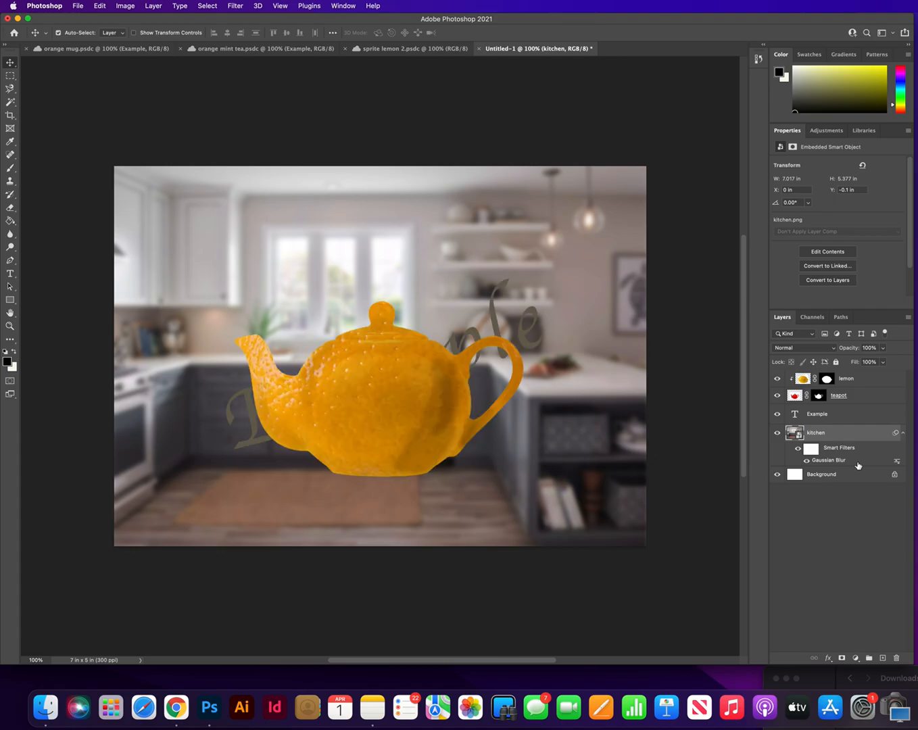
{"action": "left_click_drag", "start_coordinate": [842, 415], "coordinate": [845, 377]}
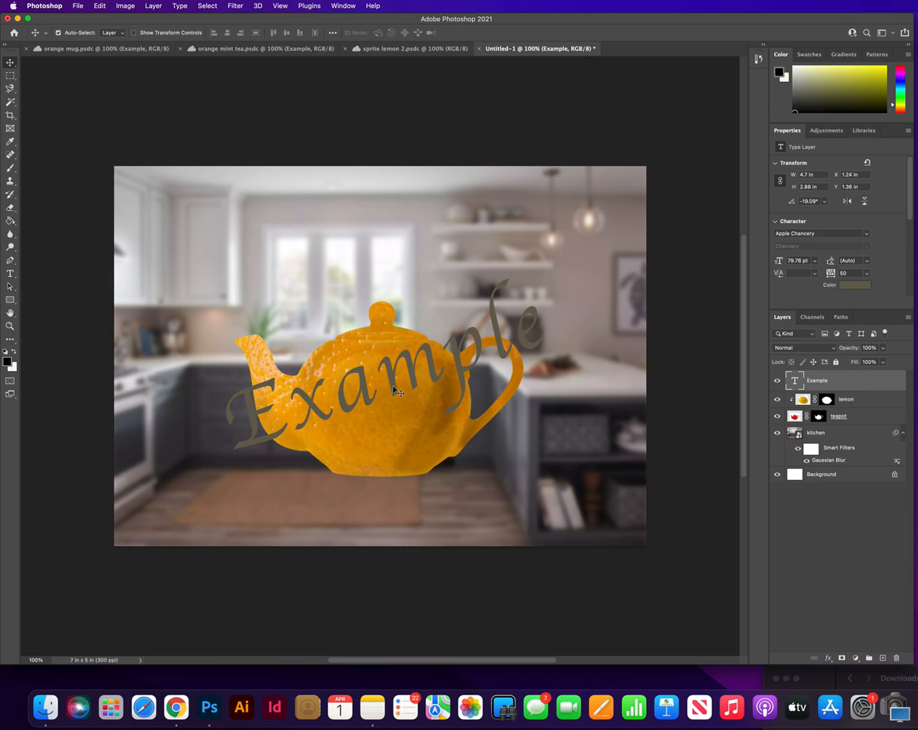
Step: Place the wood2.jpeg image from the Downloads folder in Finder on the canvas
{"action": "left_click", "coordinate": [916, 482]}
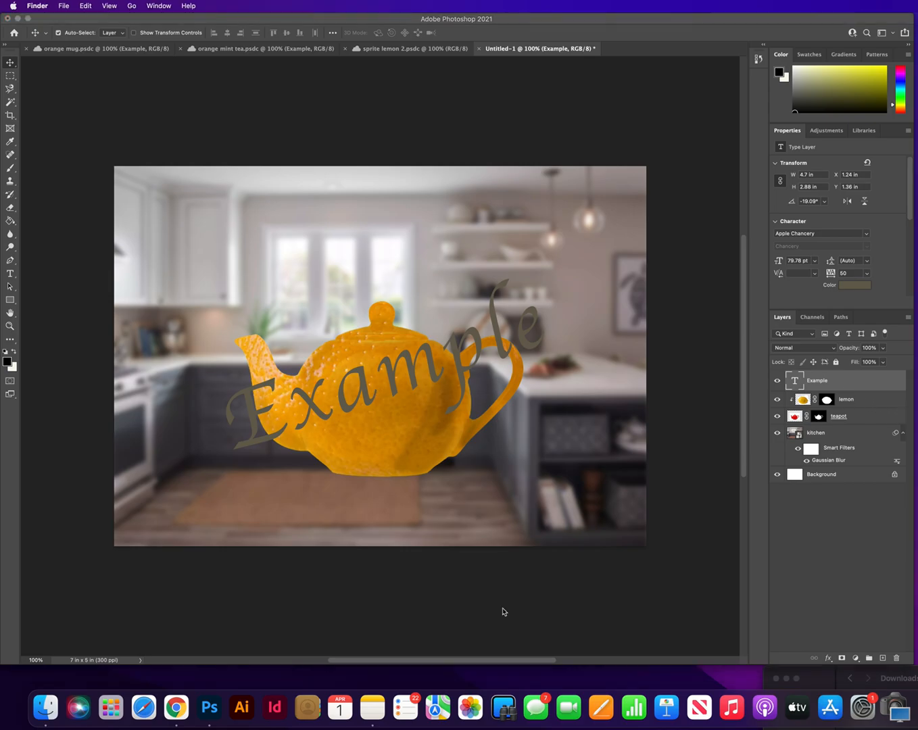
{"action": "left_click", "coordinate": [45, 707]}
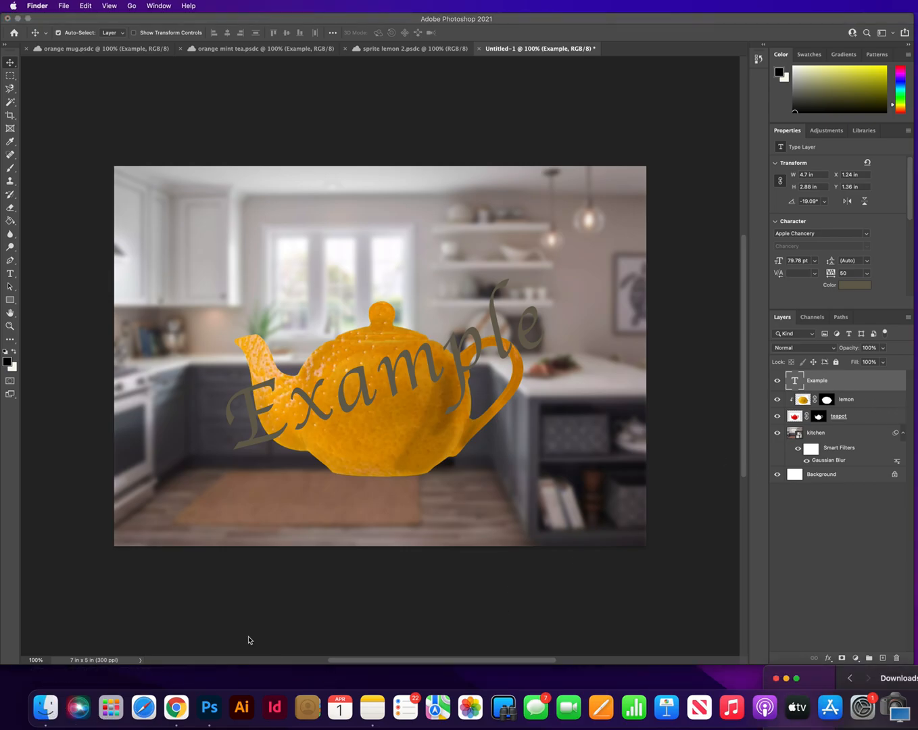
{"action": "left_click_drag", "start_coordinate": [917, 675], "coordinate": [902, 242]}
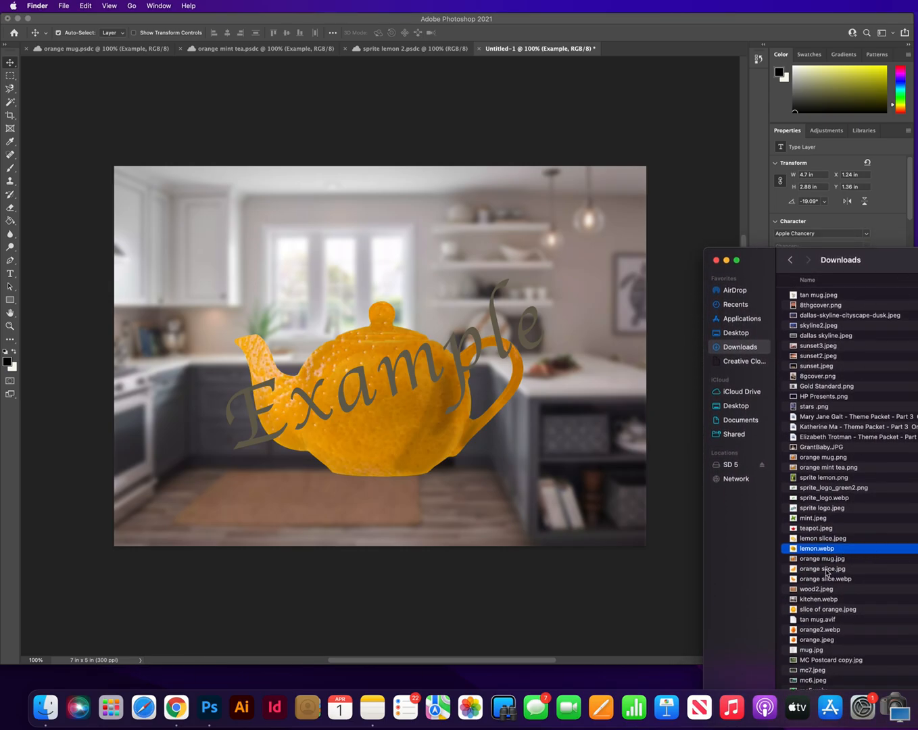
{"action": "left_click", "coordinate": [816, 589]}
{"action": "left_click_drag", "start_coordinate": [793, 593], "coordinate": [519, 464]}
{"action": "left_click_drag", "start_coordinate": [568, 426], "coordinate": [567, 443]}
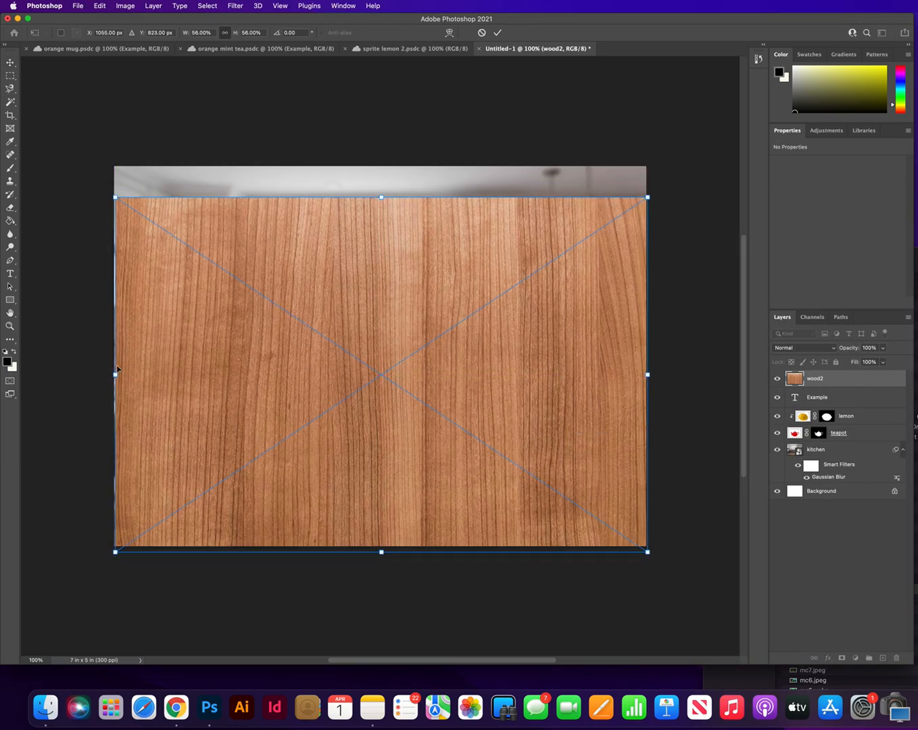
Step: Scale the wood image to about 57% width and 25% height across the lower canvas, and move its layer directly beneath the teapot
{"action": "left_click_drag", "start_coordinate": [116, 374], "coordinate": [113, 375]}
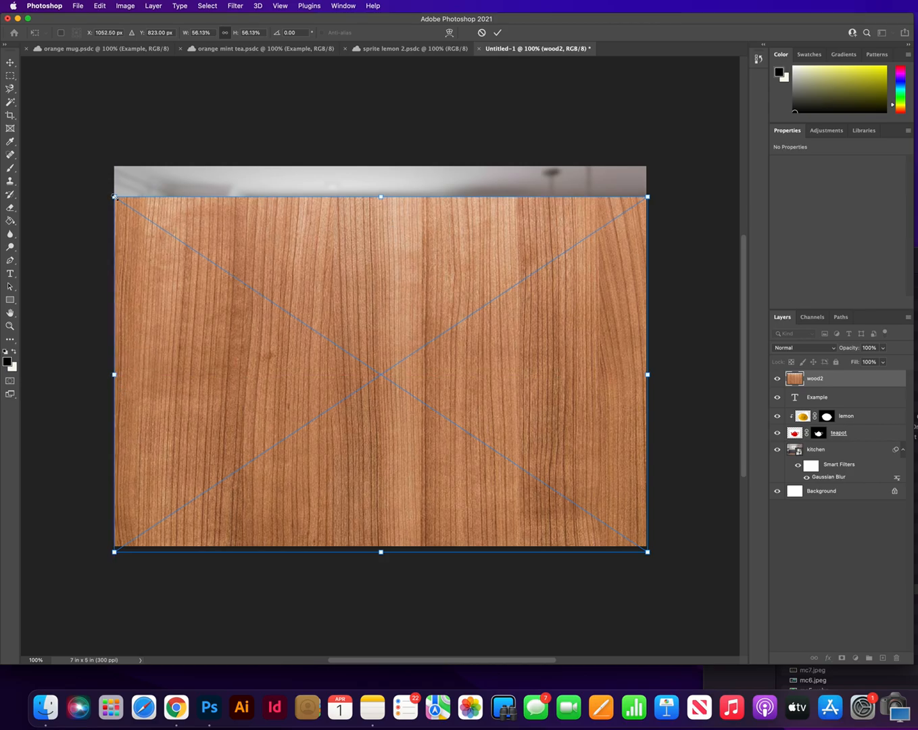
{"action": "left_click_drag", "start_coordinate": [383, 205], "coordinate": [444, 193]}
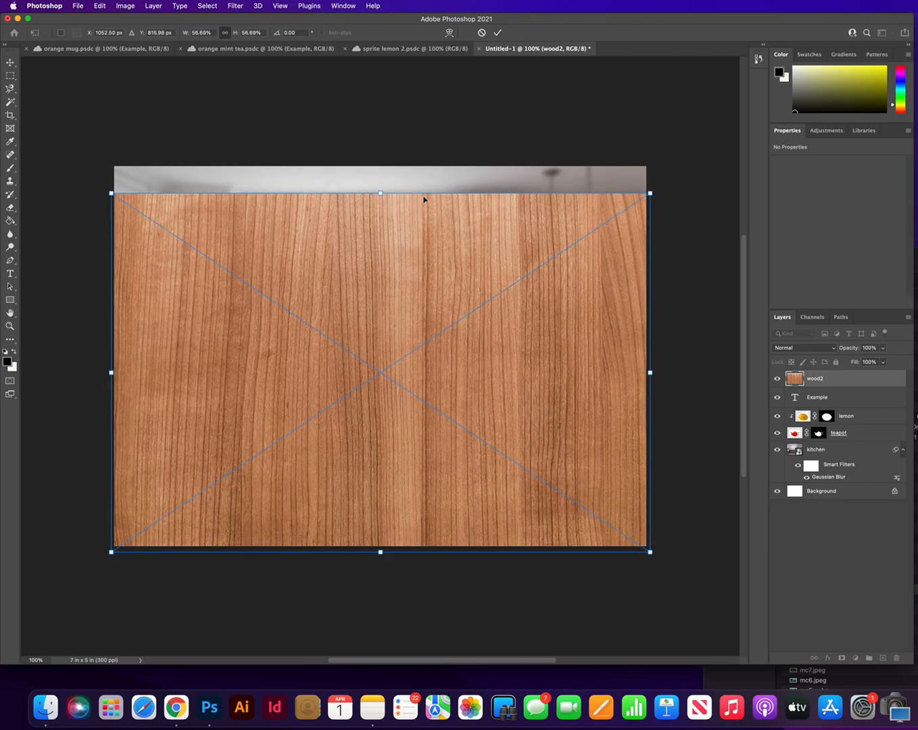
{"action": "left_click_drag", "start_coordinate": [381, 194], "coordinate": [419, 395]}
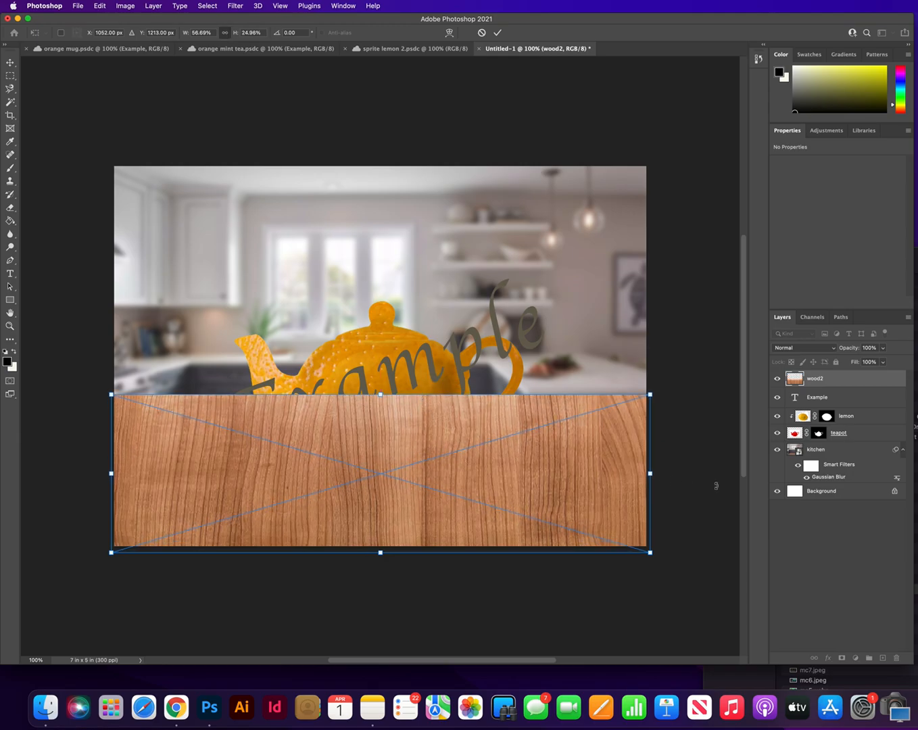
{"action": "left_click_drag", "start_coordinate": [822, 383], "coordinate": [827, 449]}
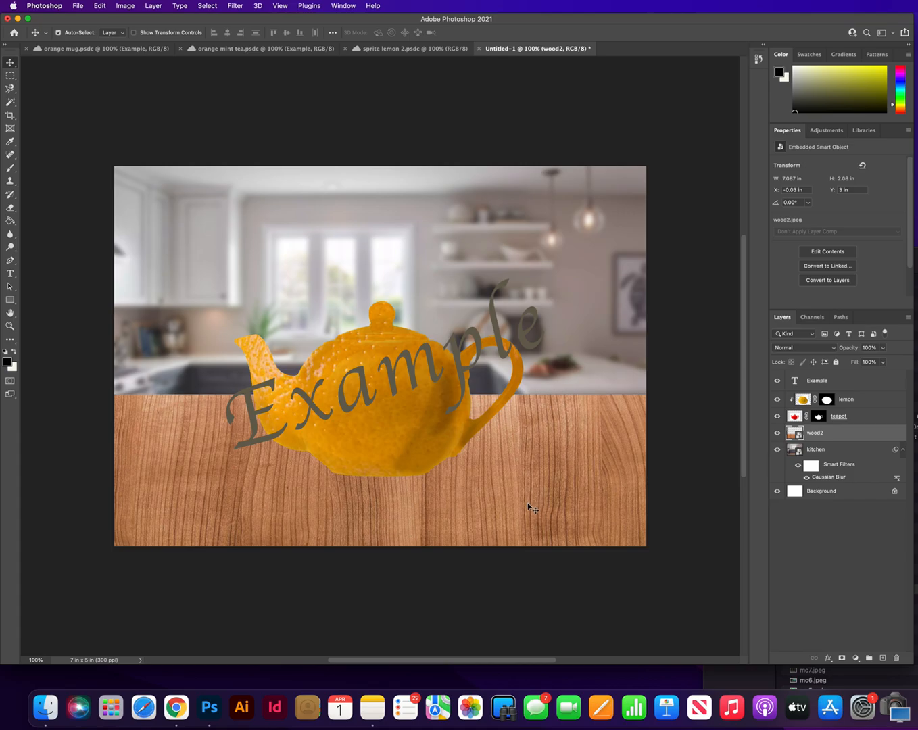
Step: Apply a Perspective transform to the wood2 layer, widening its front edge well beyond the canvas to form a receding tabletop
{"action": "right_click", "coordinate": [547, 458]}
{"action": "left_click", "coordinate": [555, 462]}
{"action": "key", "text": "ctrl+t"}
{"action": "right_click", "coordinate": [541, 459]}
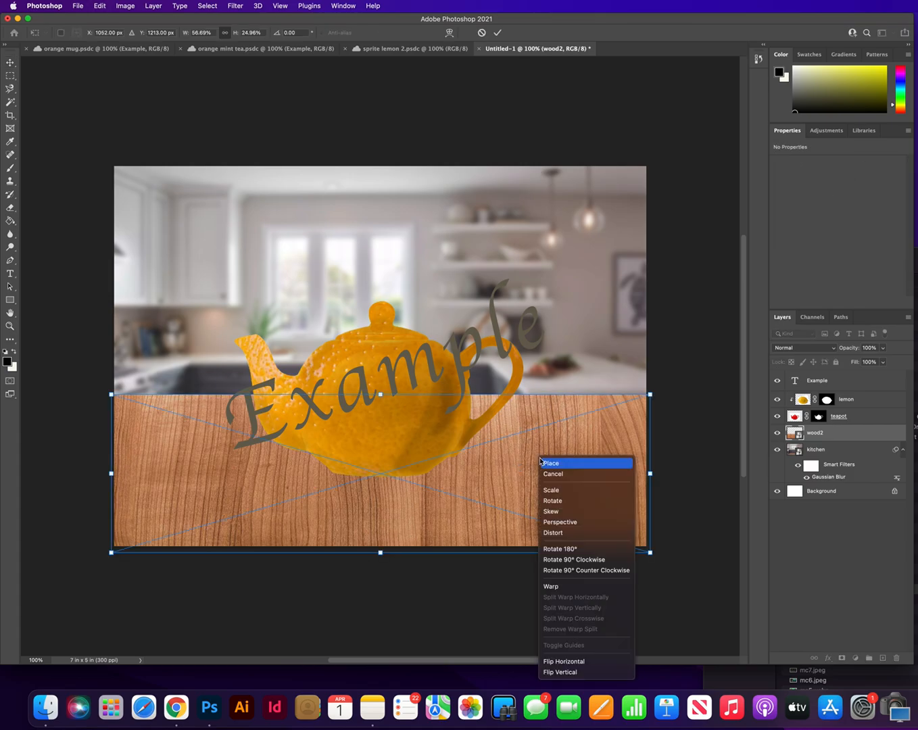
{"action": "left_click", "coordinate": [558, 523]}
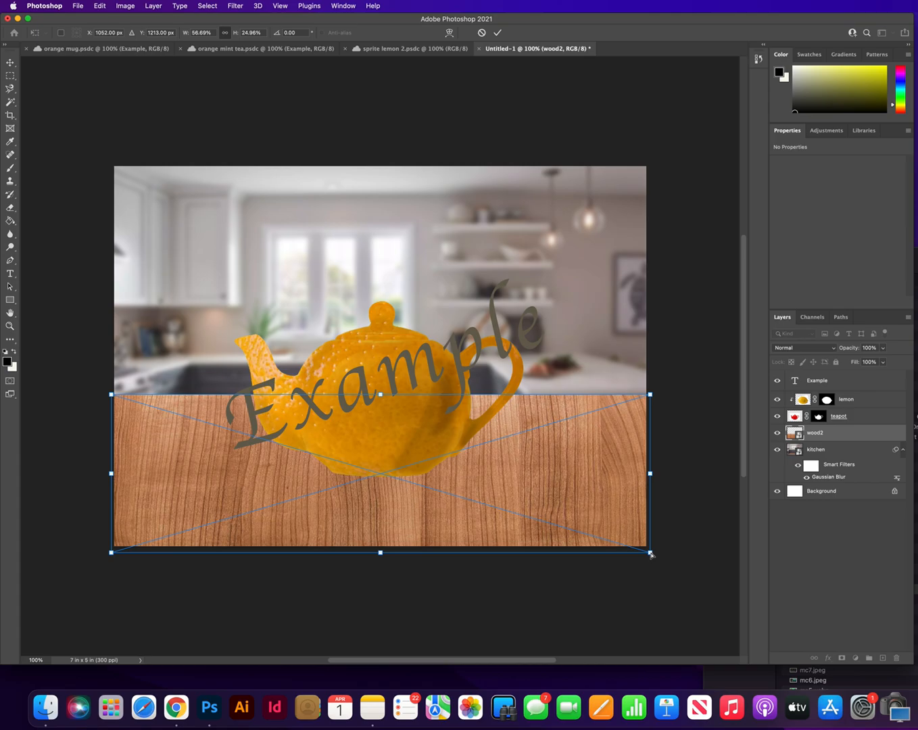
{"action": "mouse_move", "coordinate": [651, 553]}
{"action": "left_mouse_down"}
{"action": "mouse_move", "coordinate": [659, 557]}
{"action": "mouse_move", "coordinate": [653, 549]}
{"action": "mouse_move", "coordinate": [648, 559]}
{"action": "left_mouse_up"}
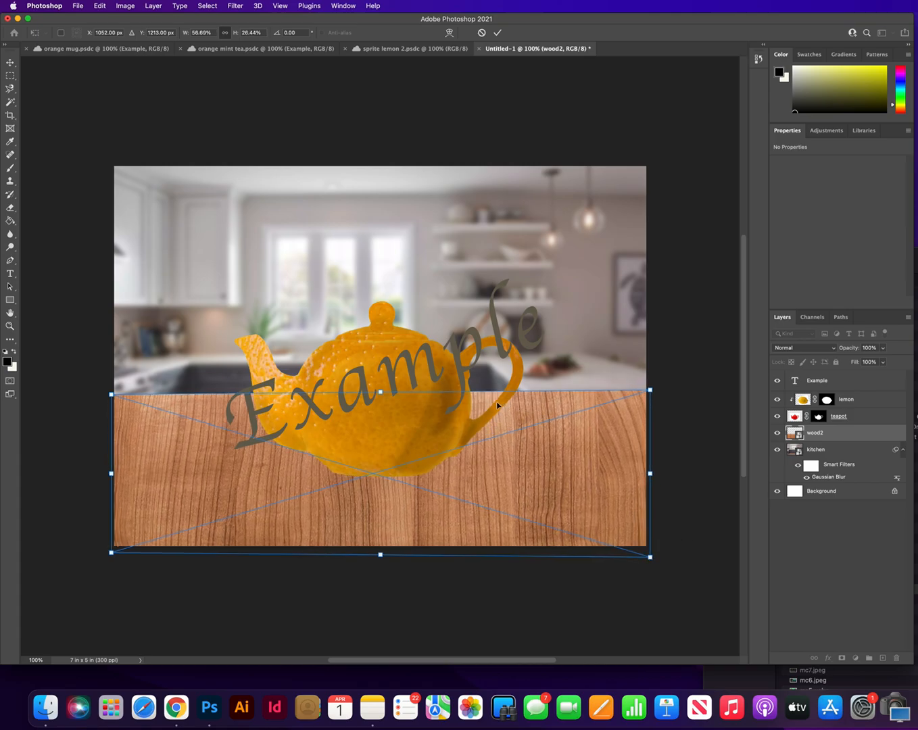
{"action": "left_click_drag", "start_coordinate": [652, 558], "coordinate": [775, 555]}
{"action": "scroll", "coordinate": [578, 551], "scroll_direction": "left", "scroll_amount": 5}
{"action": "scroll", "coordinate": [578, 551], "scroll_direction": "right", "scroll_amount": 2}
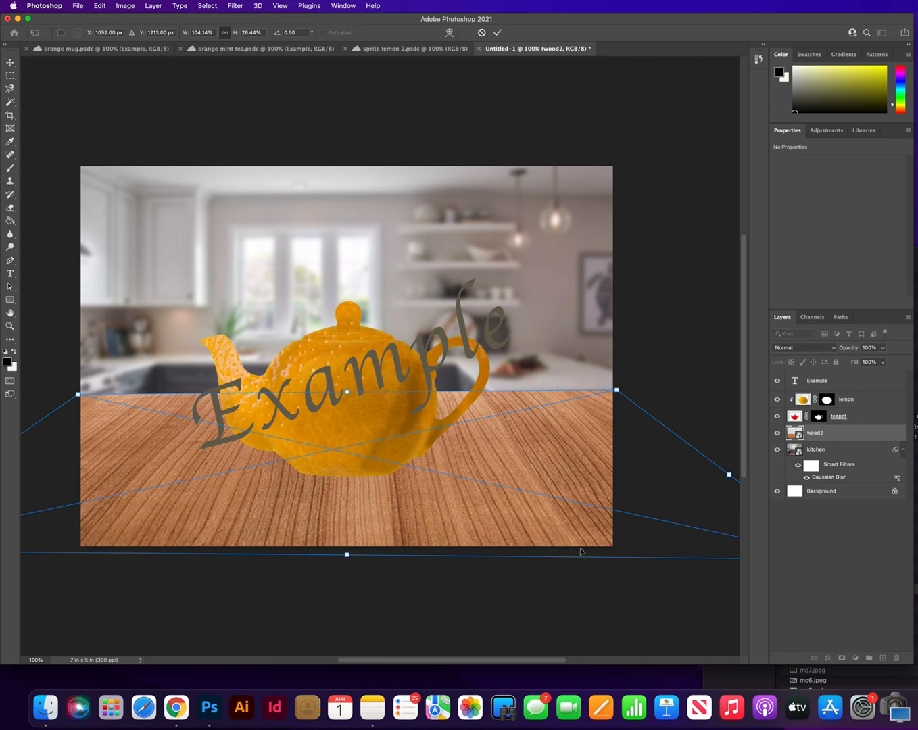
{"action": "scroll", "coordinate": [582, 552], "scroll_direction": "left", "scroll_amount": 2}
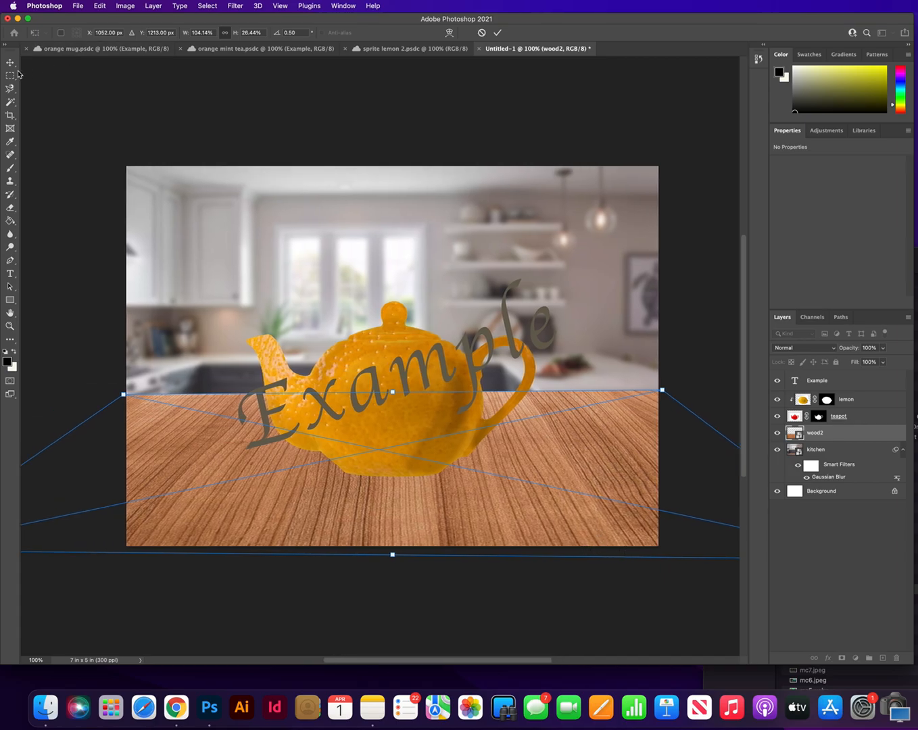
{"action": "key", "text": "Return"}
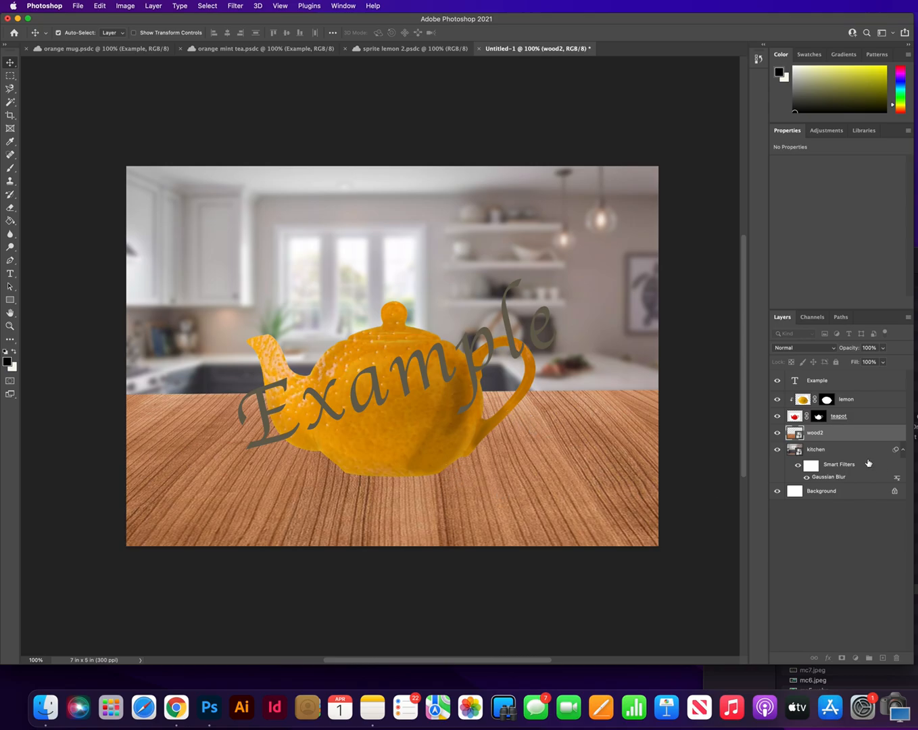
Step: Place the mint.jpeg image from Finder on the canvas beside the teapot's handle
{"action": "left_click", "coordinate": [916, 365]}
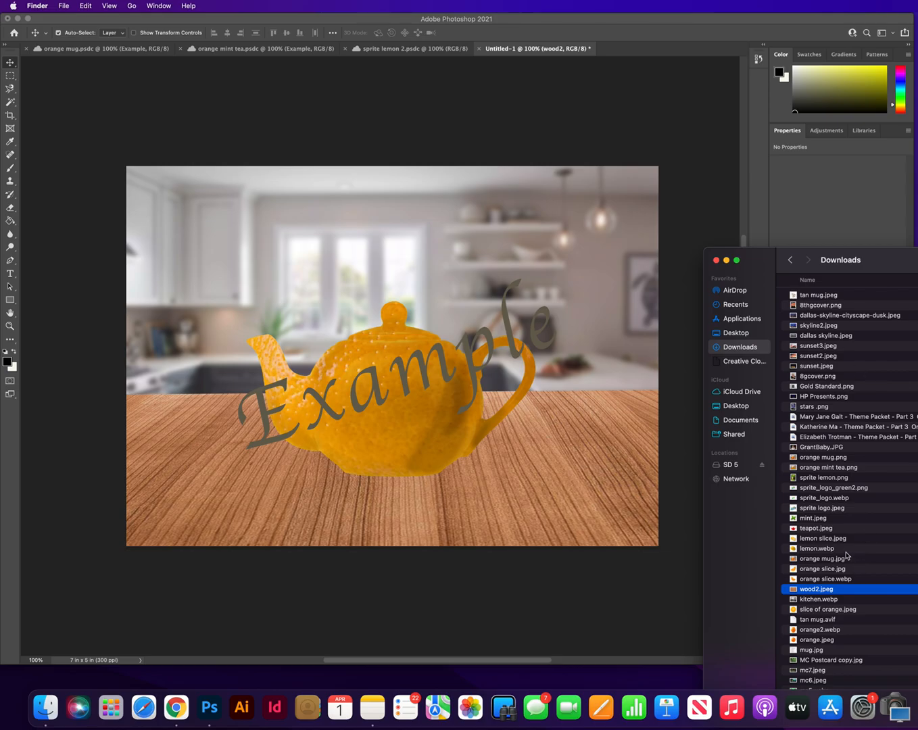
{"action": "left_click", "coordinate": [807, 519]}
{"action": "left_click_drag", "start_coordinate": [793, 521], "coordinate": [539, 464]}
{"action": "left_click_drag", "start_coordinate": [445, 304], "coordinate": [605, 362]}
{"action": "left_click", "coordinate": [830, 442]}
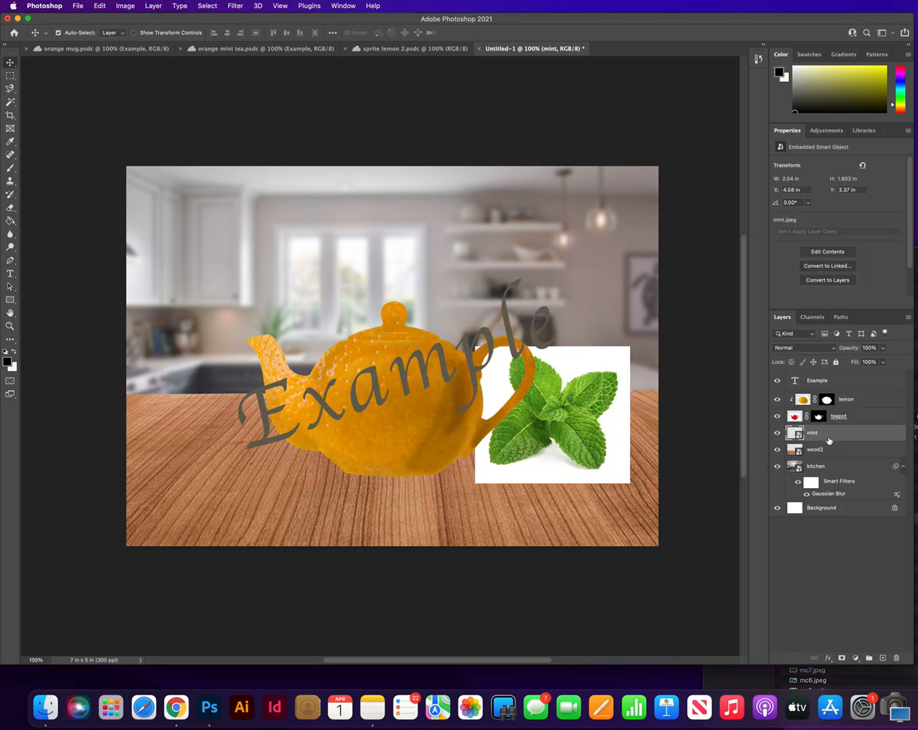
Step: Convert the mint smart object to a regular layer, retaining its transforms, and remove its background
{"action": "left_click", "coordinate": [827, 280]}
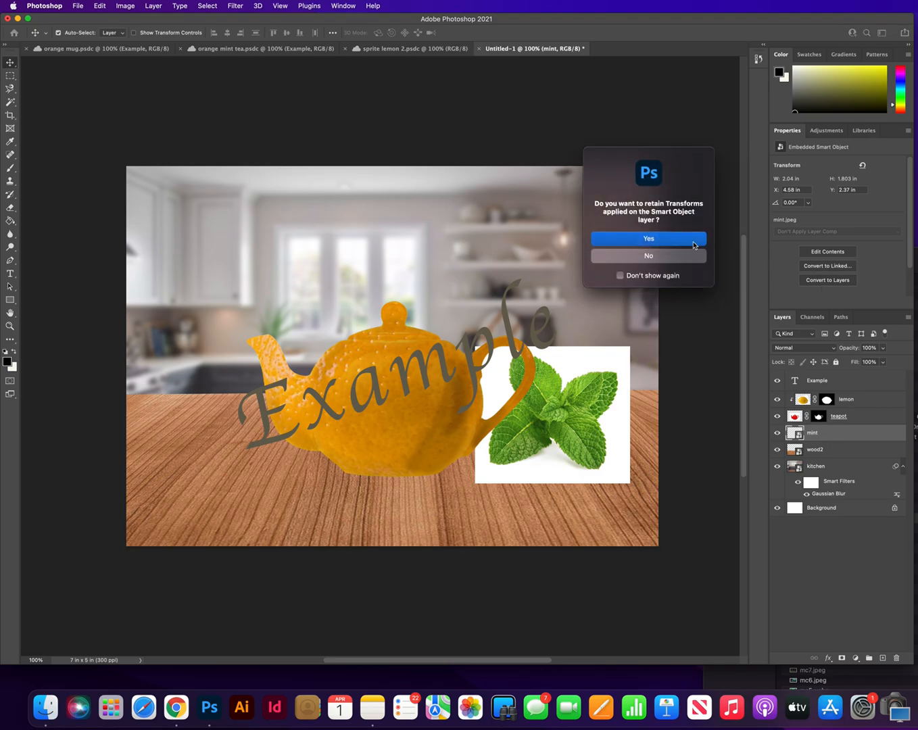
{"action": "left_click", "coordinate": [693, 242]}
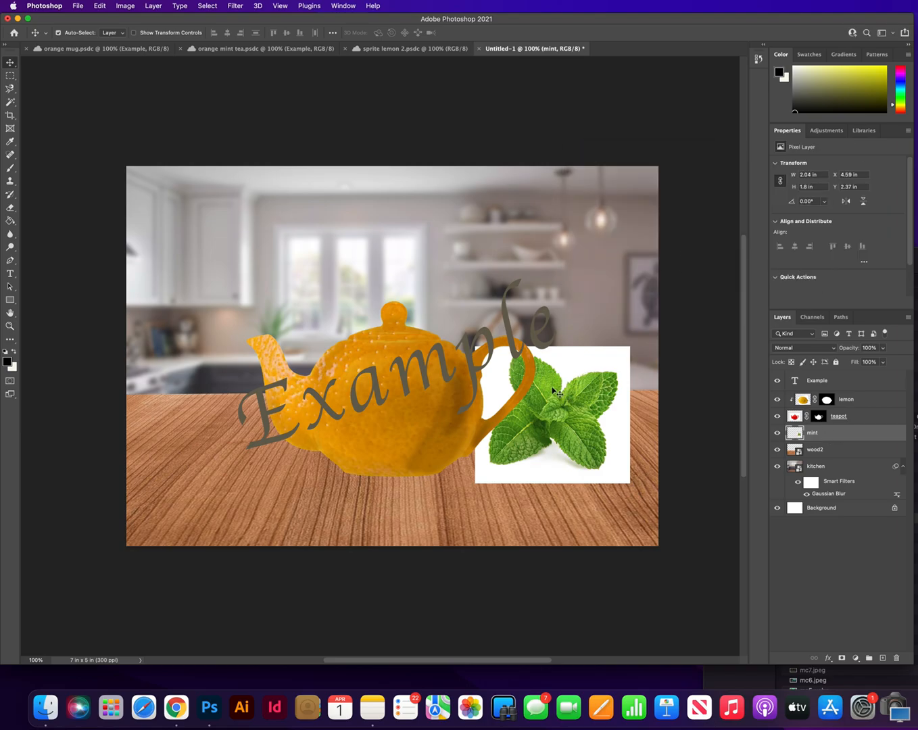
{"action": "left_click", "coordinate": [808, 281]}
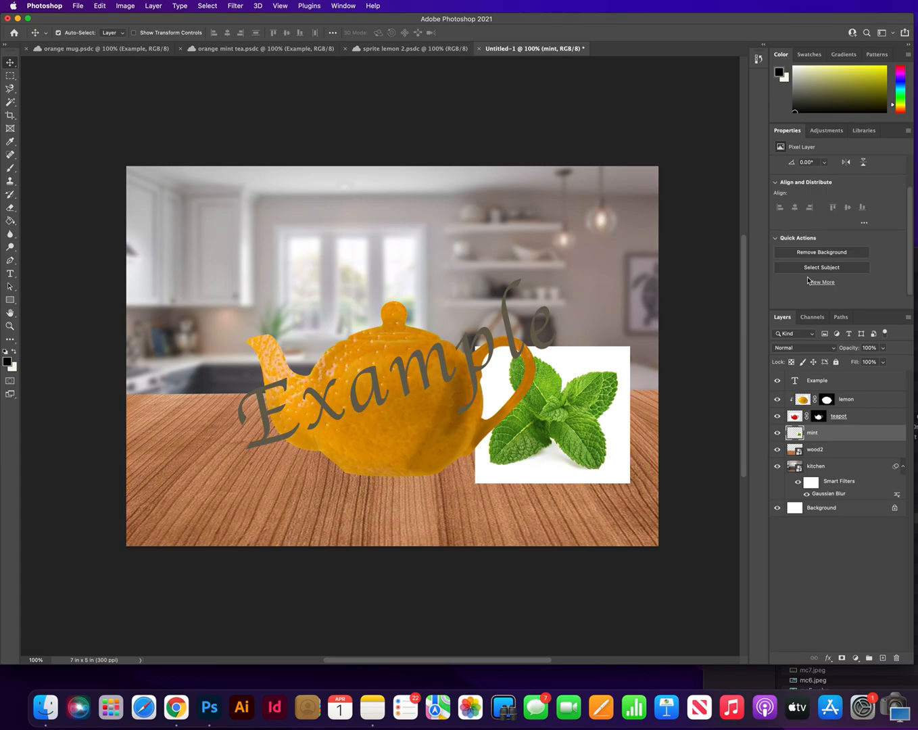
{"action": "left_click", "coordinate": [800, 254]}
Step: Bring the mint layer to the top of the stack and scale it to about 75% in front of the teapot's lower right base
{"action": "left_click_drag", "start_coordinate": [564, 426], "coordinate": [465, 473]}
{"action": "left_click_drag", "start_coordinate": [854, 433], "coordinate": [844, 380]}
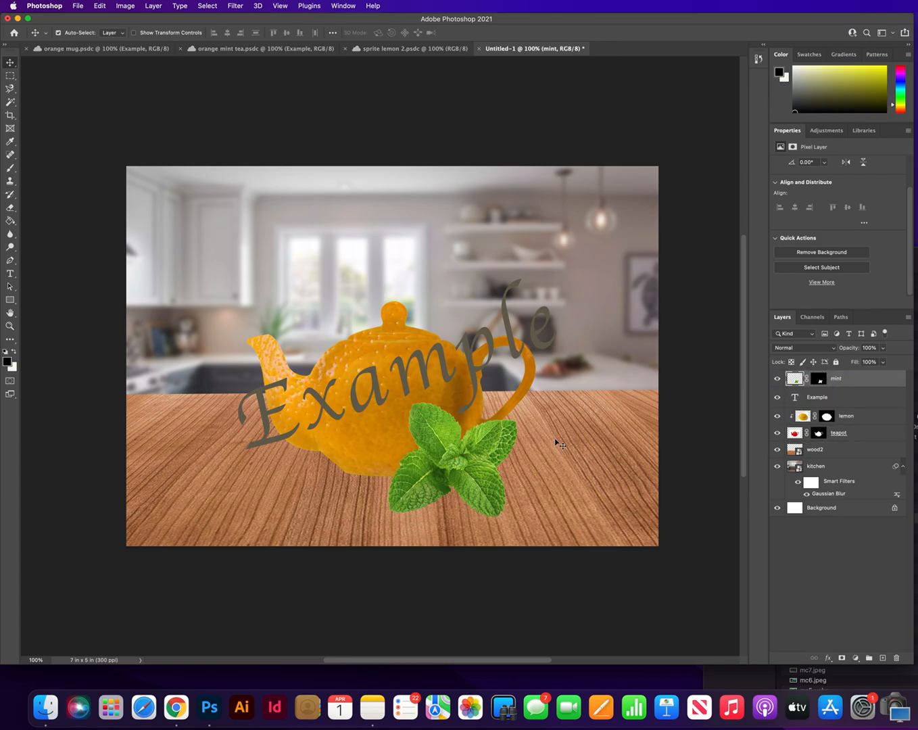
{"action": "key", "text": "super+t"}
{"action": "left_click_drag", "start_coordinate": [529, 394], "coordinate": [498, 433]}
{"action": "left_click_drag", "start_coordinate": [444, 498], "coordinate": [452, 489]}
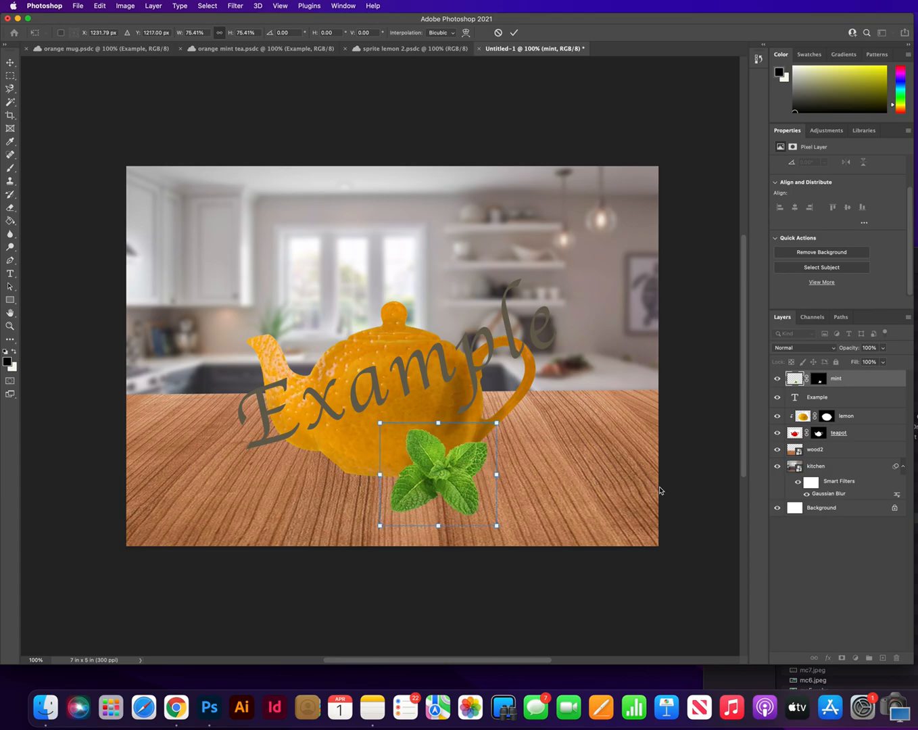
{"action": "key", "text": "Return"}
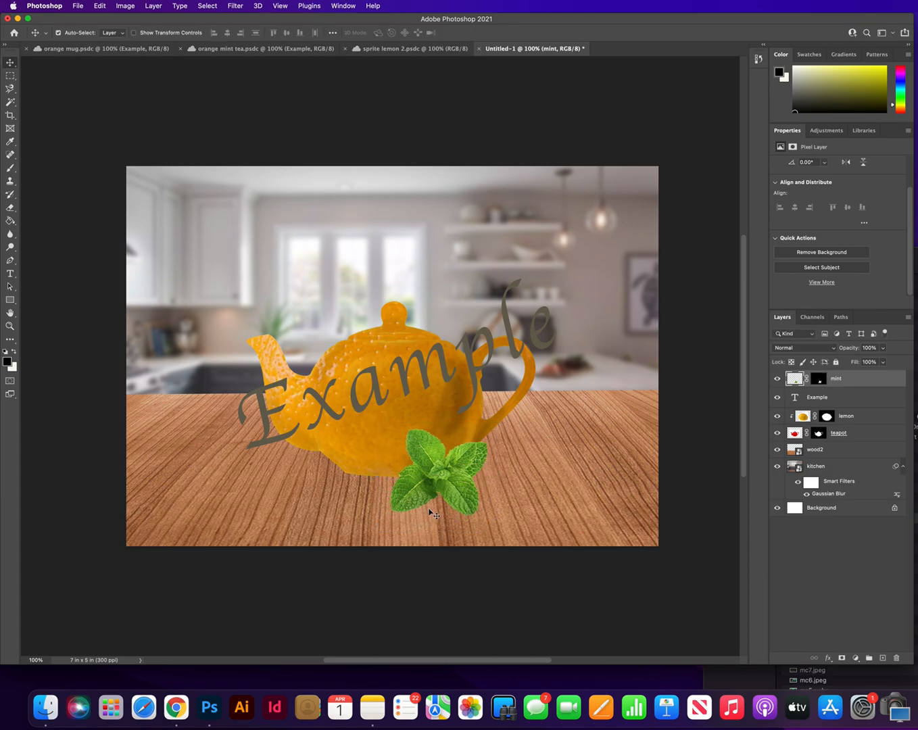
Step: Set up a soft round brush with its tip flattened into a narrow horizontal ellipse and its size at 508 px
{"action": "left_click", "coordinate": [10, 171]}
{"action": "left_click", "coordinate": [51, 169]}
{"action": "left_click", "coordinate": [75, 32]}
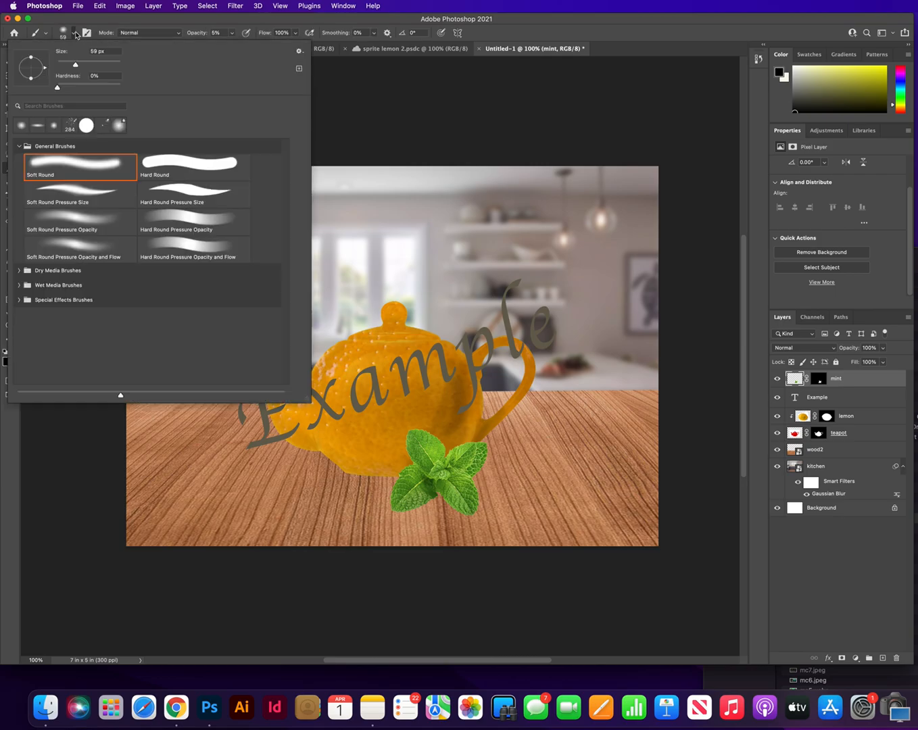
{"action": "left_click_drag", "start_coordinate": [33, 80], "coordinate": [32, 72]}
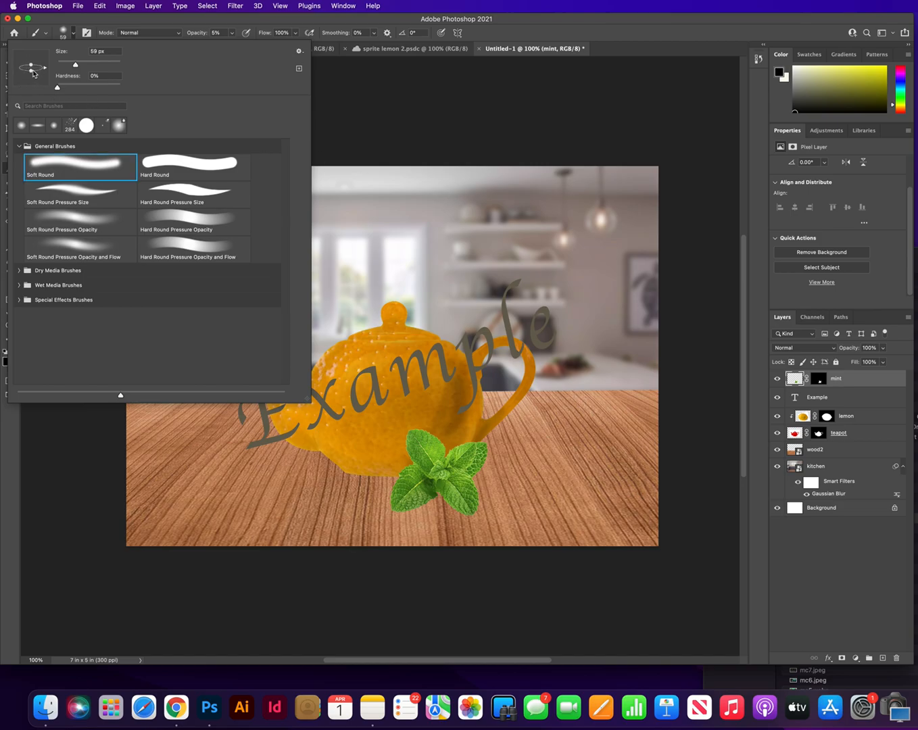
{"action": "left_click_drag", "start_coordinate": [77, 65], "coordinate": [115, 65]}
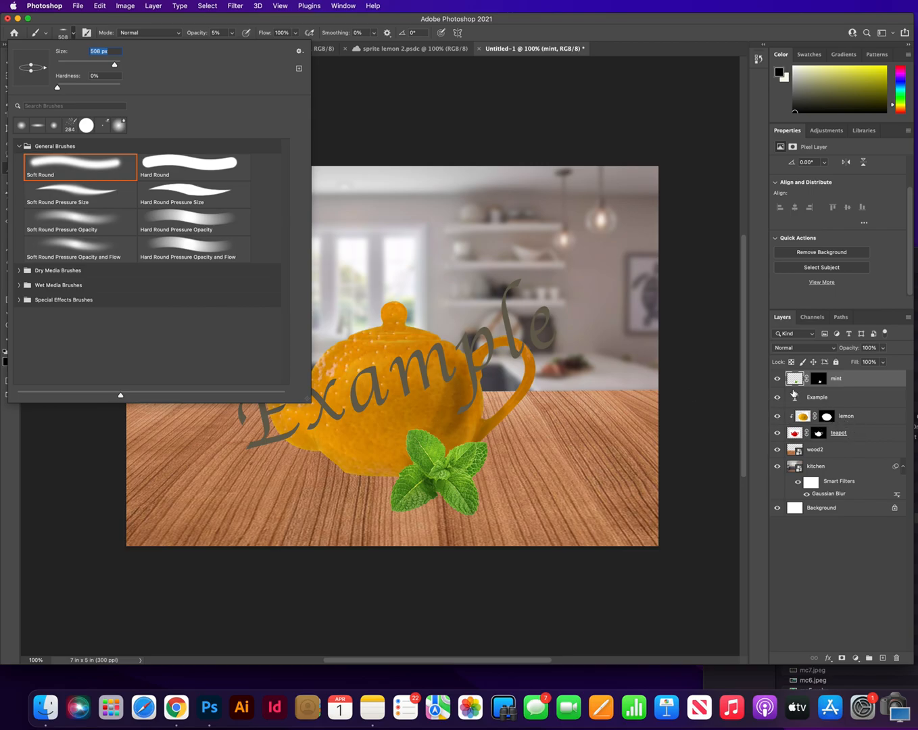
{"action": "left_click", "coordinate": [846, 449]}
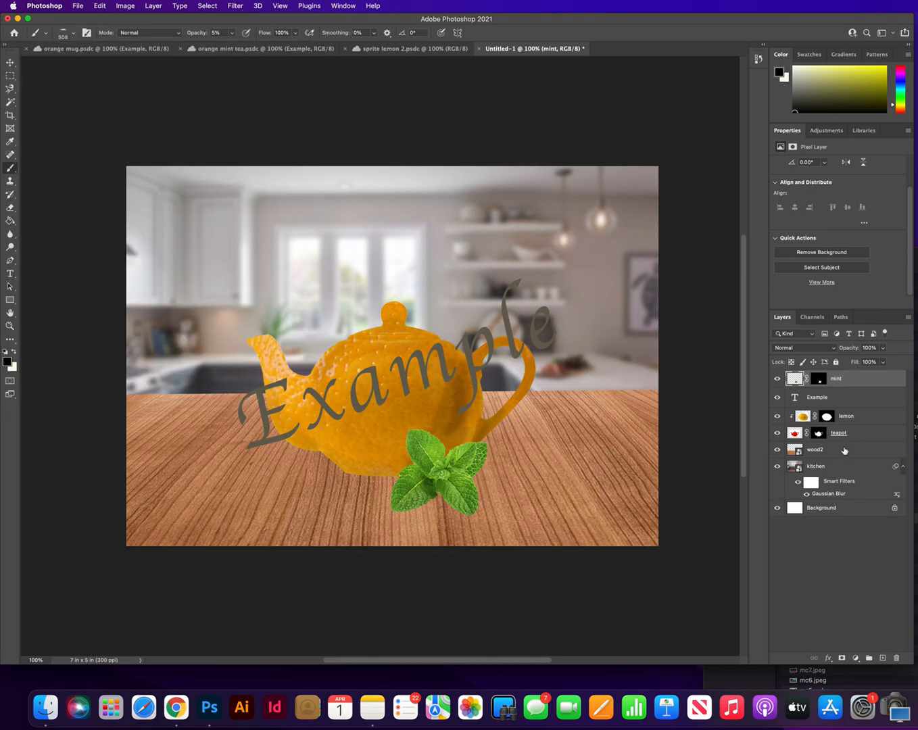
Step: Rasterize the wood2 layer and start a faint shadow on the tabletop under the teapot with the 5% brush
{"action": "left_click", "coordinate": [827, 453]}
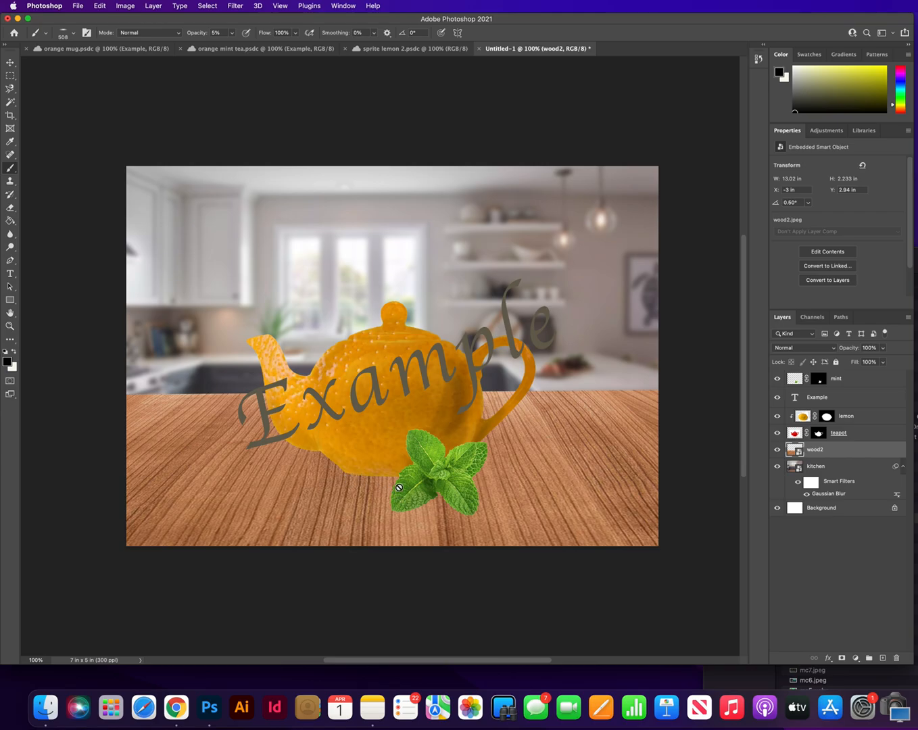
{"action": "left_click", "coordinate": [546, 443]}
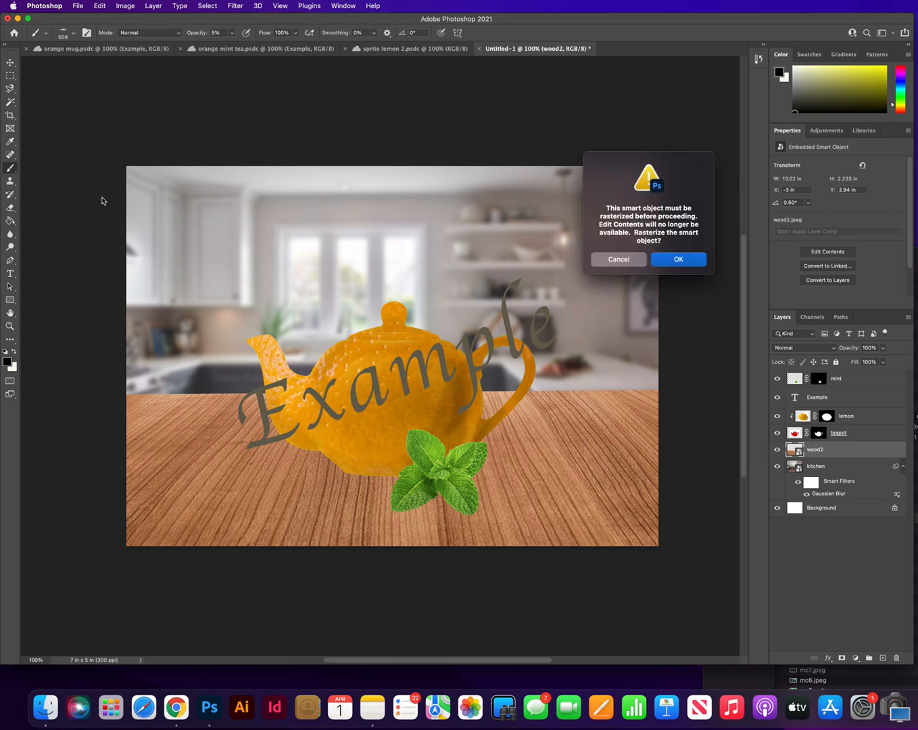
{"action": "left_click", "coordinate": [684, 264]}
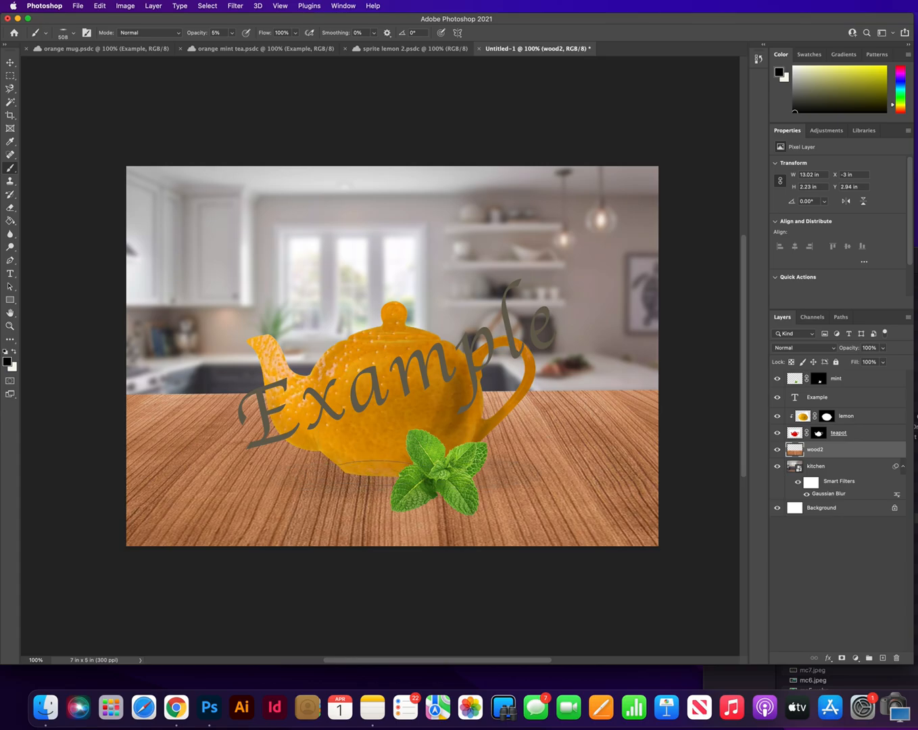
Step: Set the brush opacity to 11% and paint darker shadows on the wood beneath the teapot and the mint leaves
{"action": "left_click", "coordinate": [232, 33]}
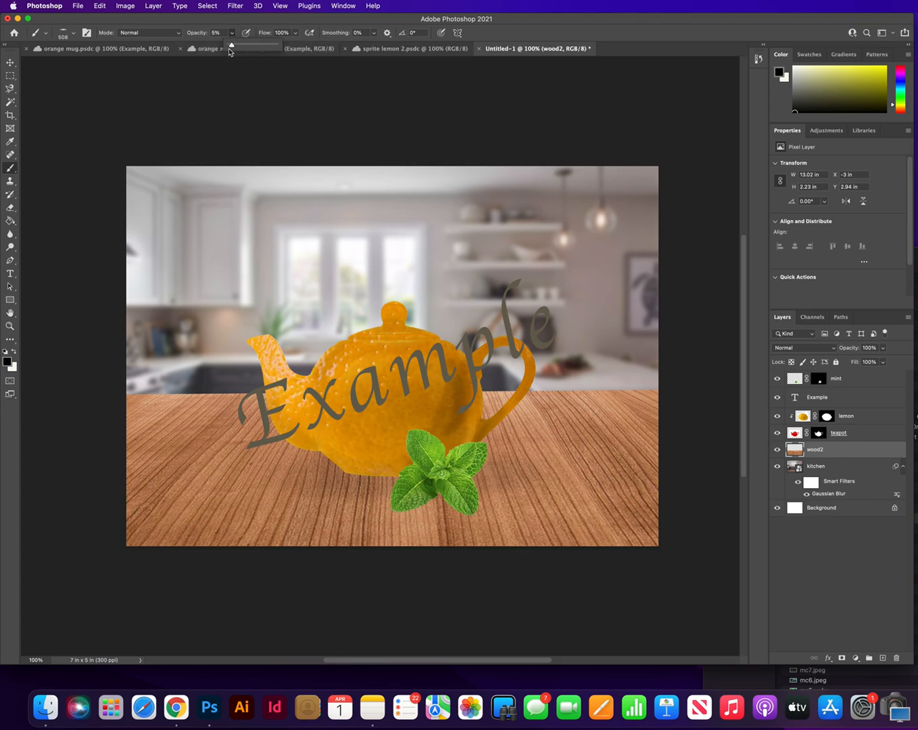
{"action": "left_click_drag", "start_coordinate": [233, 47], "coordinate": [235, 46]}
{"action": "left_click_drag", "start_coordinate": [364, 481], "coordinate": [457, 473]}
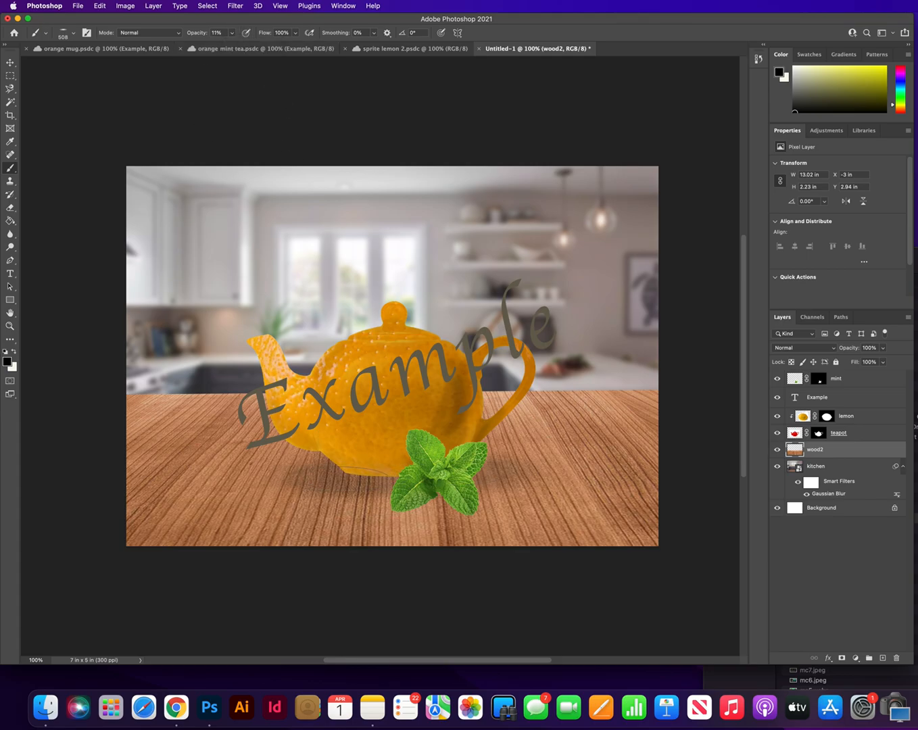
{"action": "mouse_move", "coordinate": [384, 480]}
{"action": "left_mouse_down"}
{"action": "mouse_move", "coordinate": [409, 476]}
{"action": "mouse_move", "coordinate": [348, 477]}
{"action": "mouse_move", "coordinate": [497, 476]}
{"action": "left_mouse_up"}
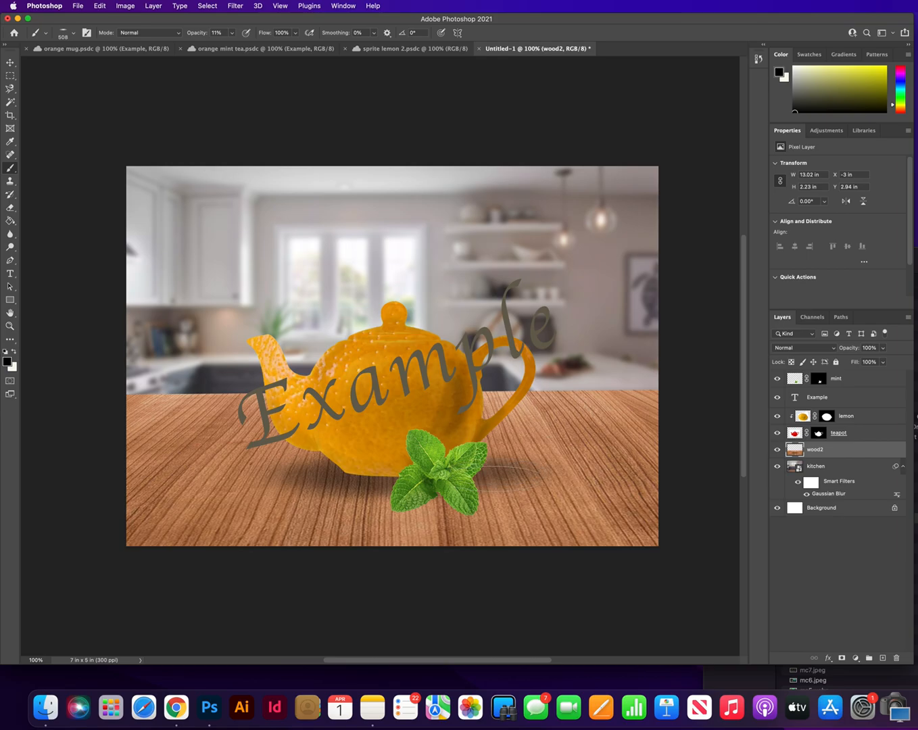
{"action": "mouse_move", "coordinate": [418, 508]}
{"action": "left_mouse_down"}
{"action": "mouse_move", "coordinate": [455, 509]}
{"action": "mouse_move", "coordinate": [432, 498]}
{"action": "mouse_move", "coordinate": [430, 505]}
{"action": "mouse_move", "coordinate": [451, 507]}
{"action": "left_mouse_up"}
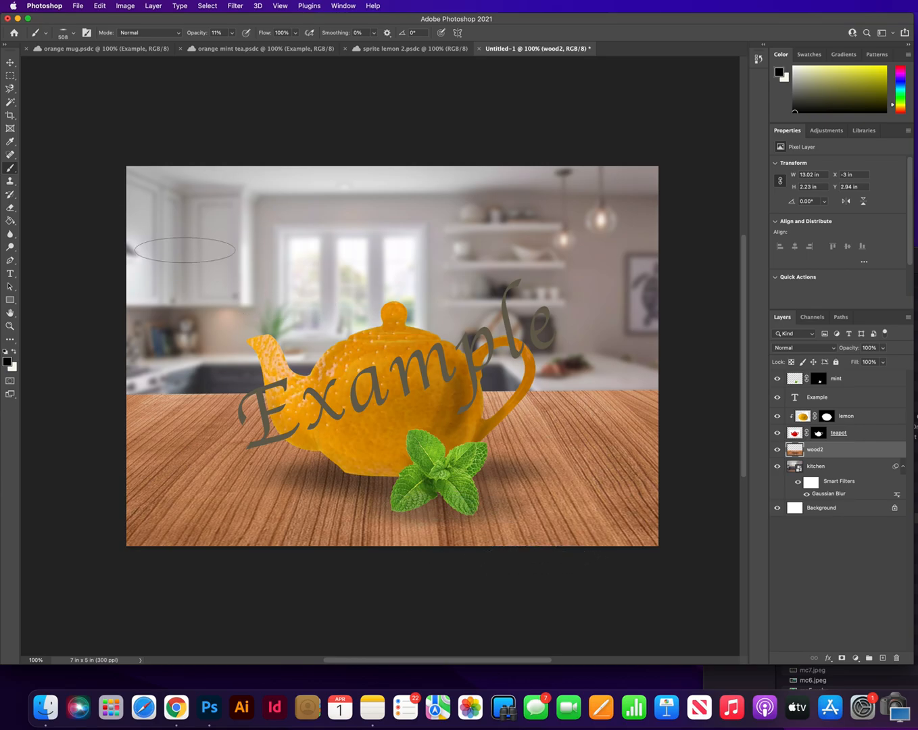
Step: Restore the brush tip to a round shape and reduce its size to 47 px
{"action": "right_click", "coordinate": [12, 167]}
{"action": "left_click", "coordinate": [73, 32]}
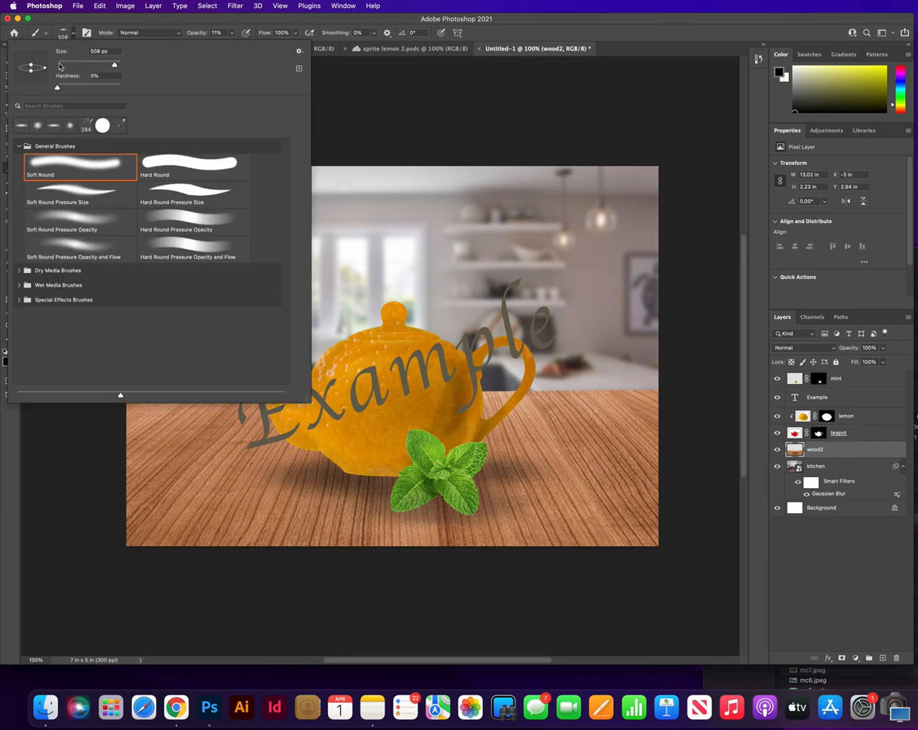
{"action": "left_click_drag", "start_coordinate": [31, 72], "coordinate": [32, 79]}
{"action": "left_click_drag", "start_coordinate": [115, 64], "coordinate": [65, 66]}
{"action": "left_click_drag", "start_coordinate": [63, 65], "coordinate": [71, 65]}
{"action": "key", "text": "Return"}
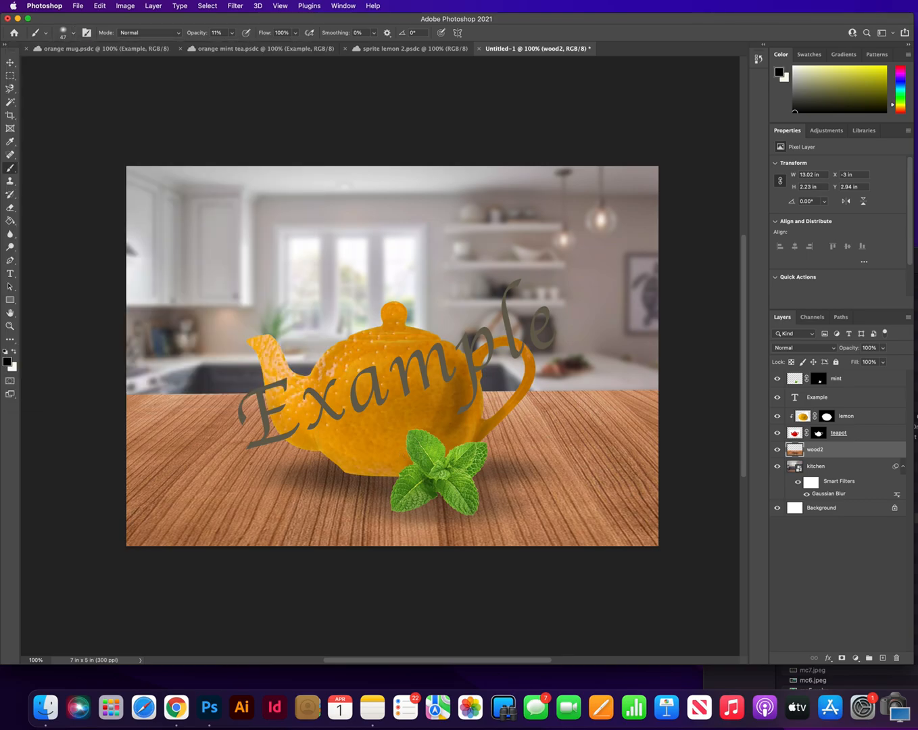
Step: Paint faint shading on the lemon layer along the teapot's base and behind the mint leaves with the 47 px brush at 11% opacity
{"action": "left_click", "coordinate": [862, 423]}
{"action": "left_click", "coordinate": [854, 437]}
{"action": "left_click", "coordinate": [865, 419]}
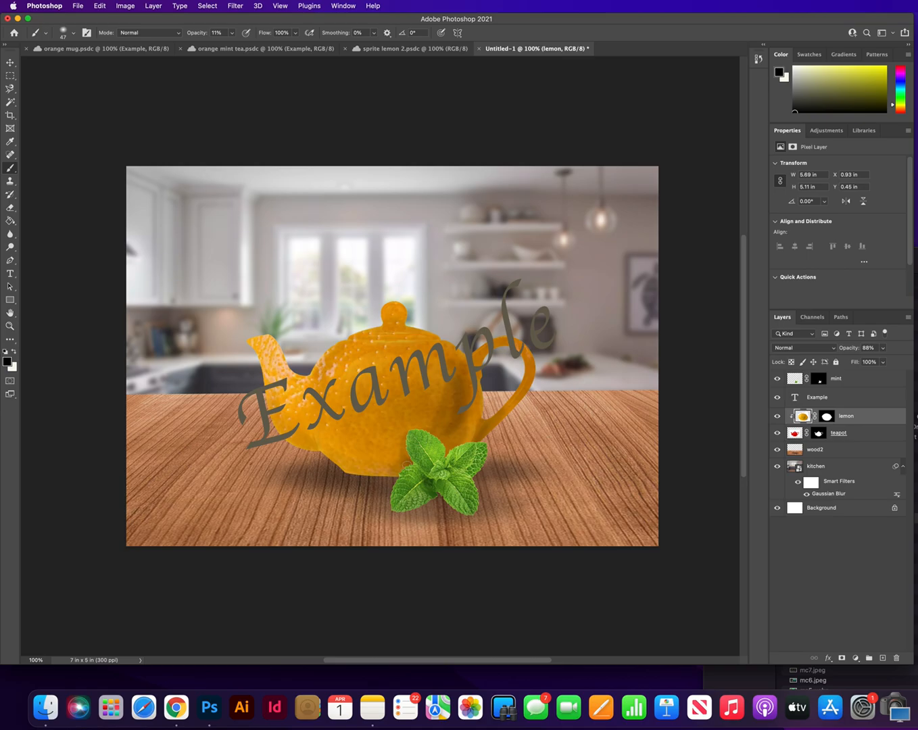
{"action": "left_click", "coordinate": [395, 471]}
{"action": "left_click_drag", "start_coordinate": [452, 444], "coordinate": [459, 443]}
{"action": "left_click", "coordinate": [10, 64]}
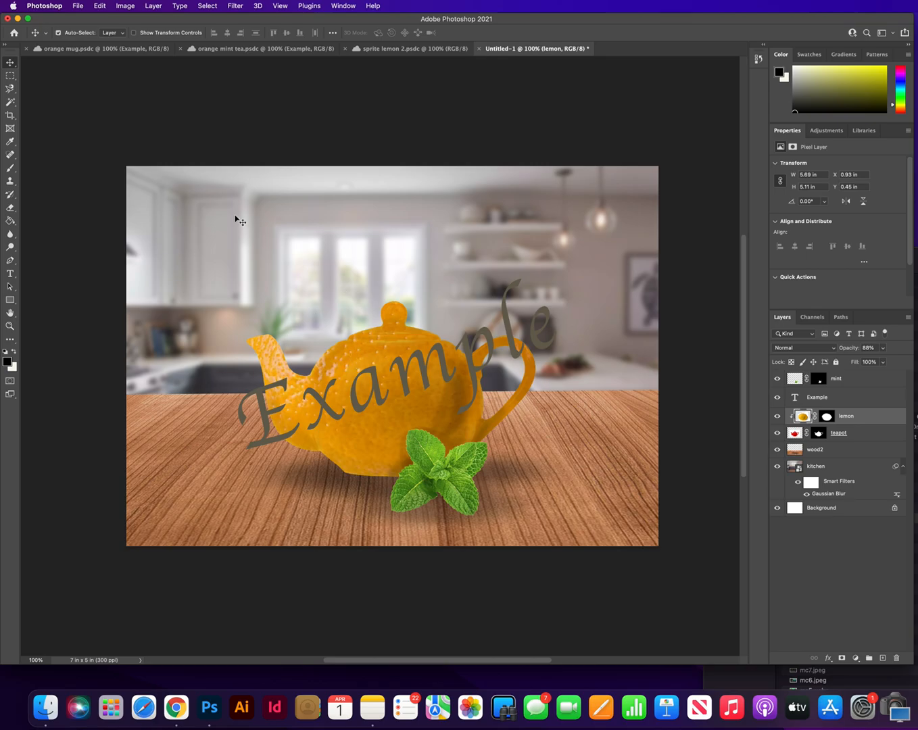
{"action": "left_click", "coordinate": [78, 6]}
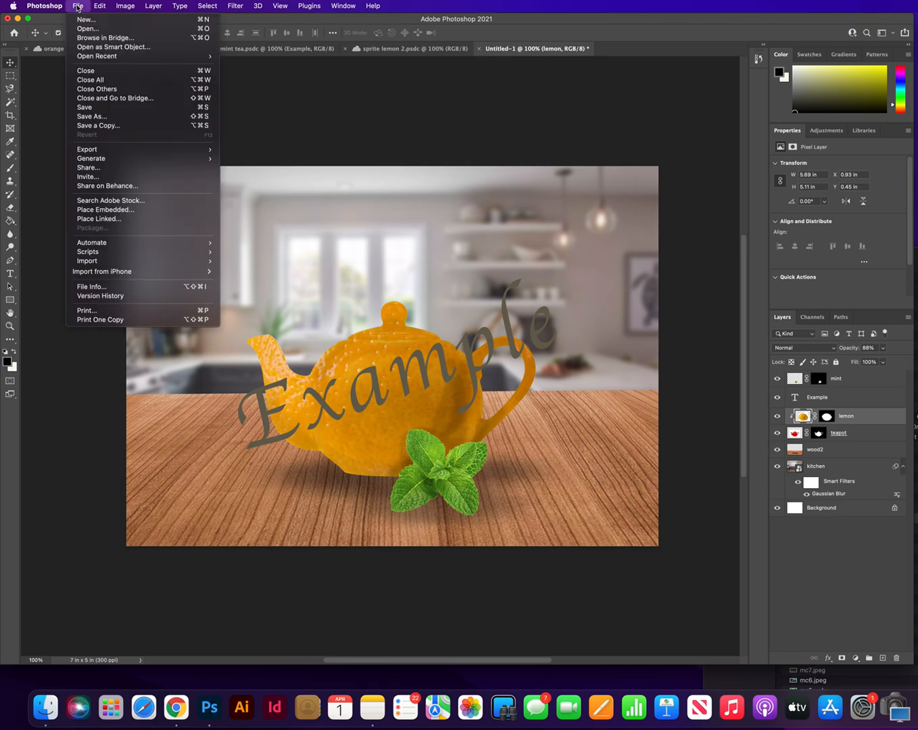
{"action": "left_click", "coordinate": [93, 118]}
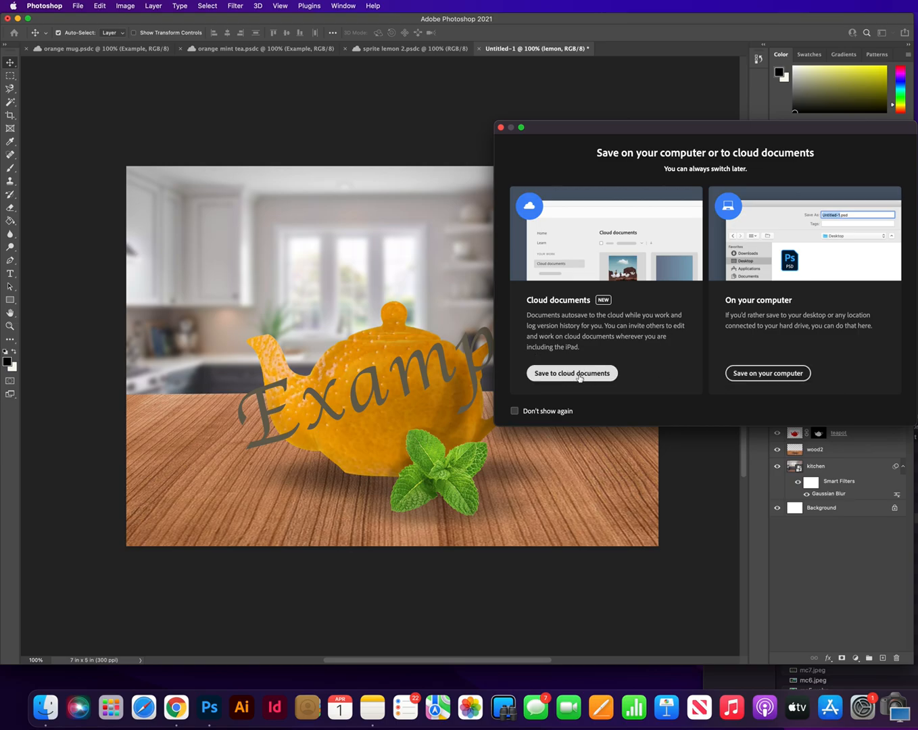
{"action": "left_click", "coordinate": [756, 374]}
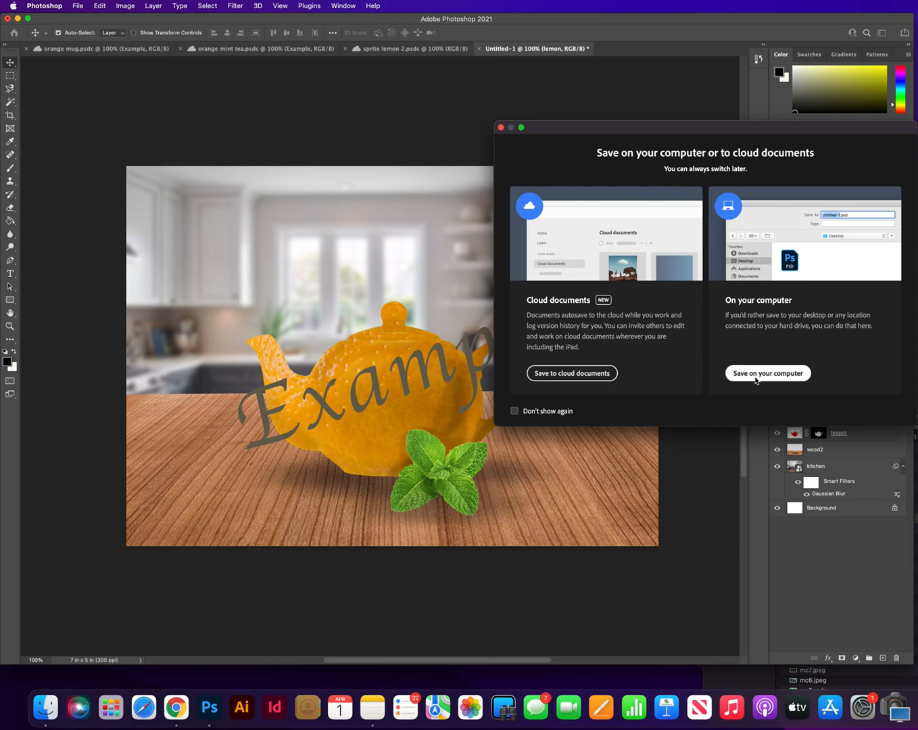
{"action": "left_click", "coordinate": [715, 252]}
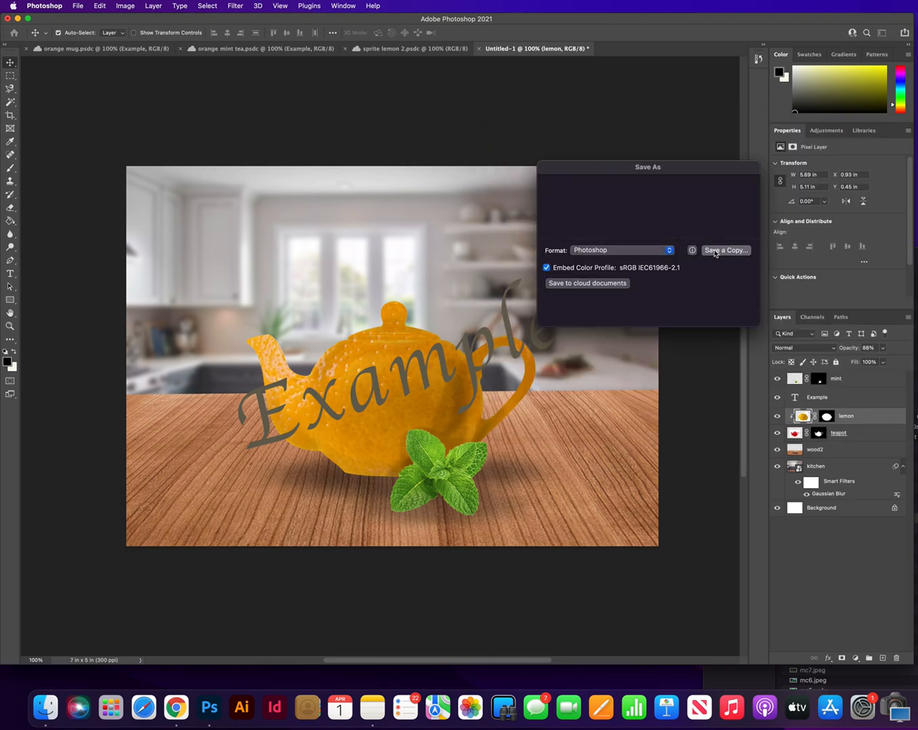
{"action": "left_click", "coordinate": [616, 252]}
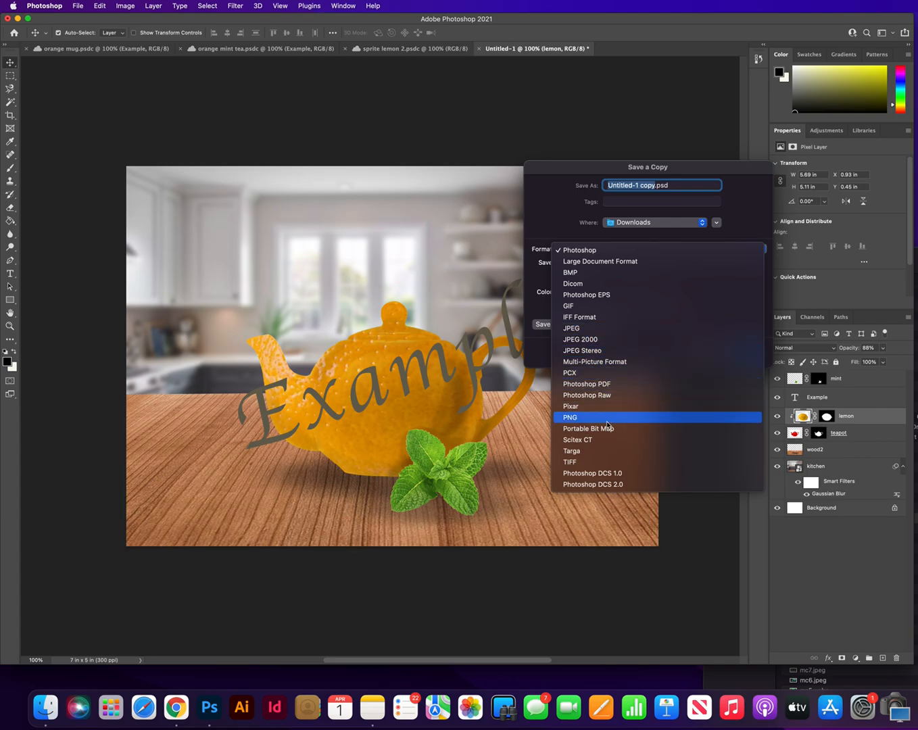
{"action": "left_click", "coordinate": [737, 215]}
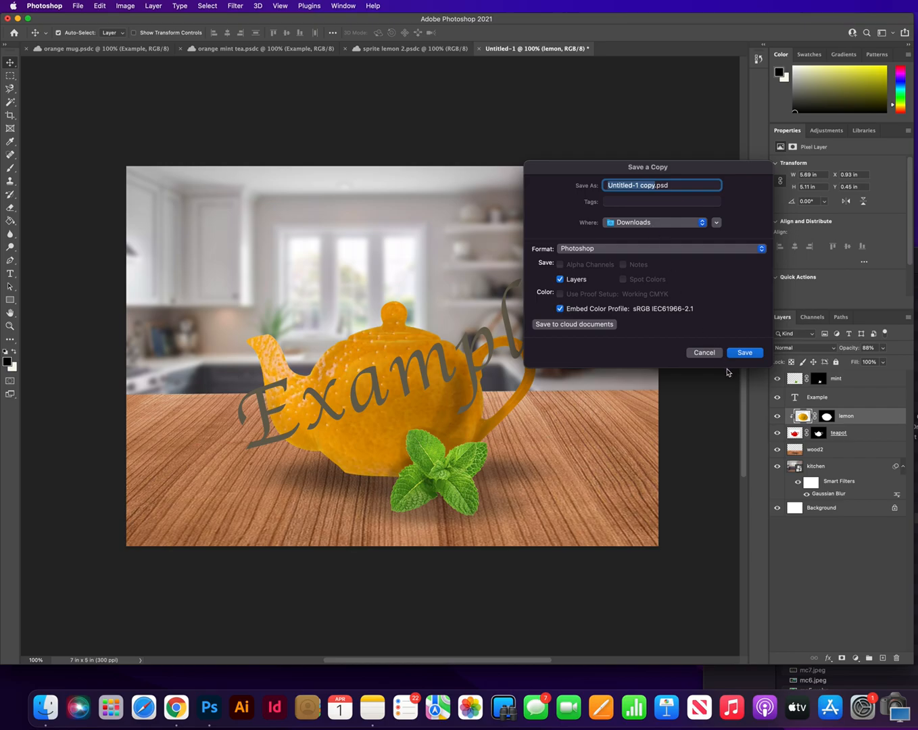
{"action": "left_click", "coordinate": [704, 353]}
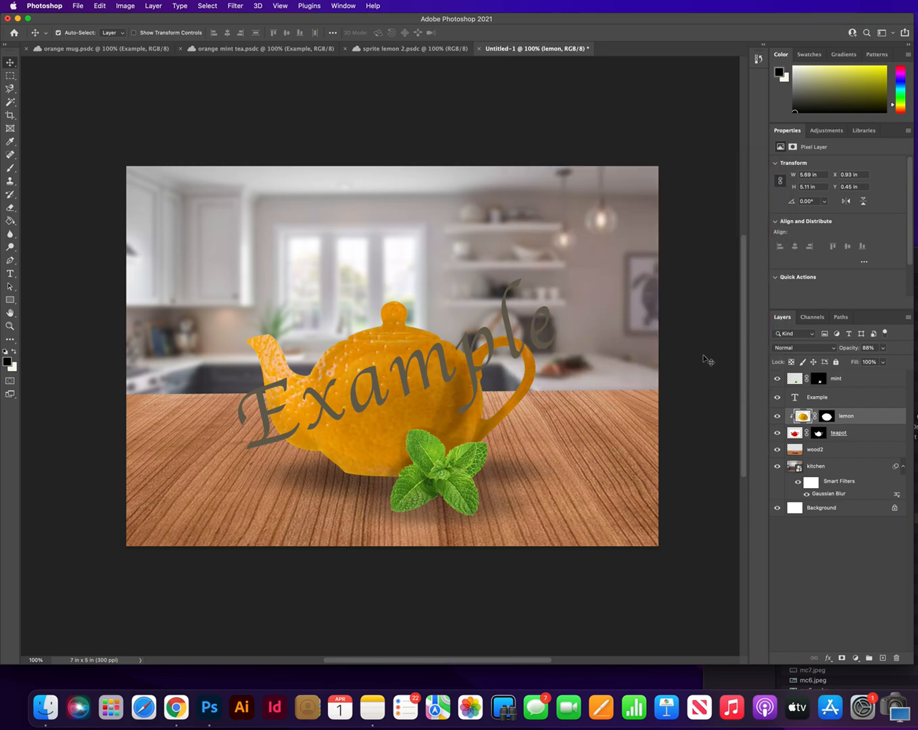